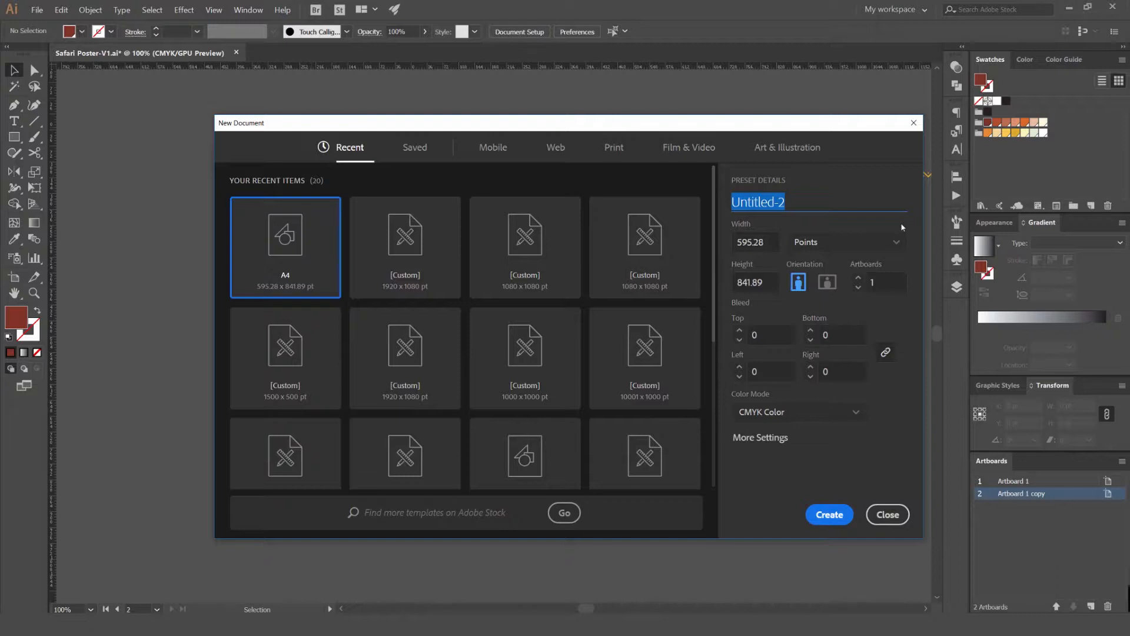
# Step: Create a one-artboard A4 portrait CMYK document named Elephant Poster, 595.28 by 841.89 pt
pyautogui.write('Elephant Poster')
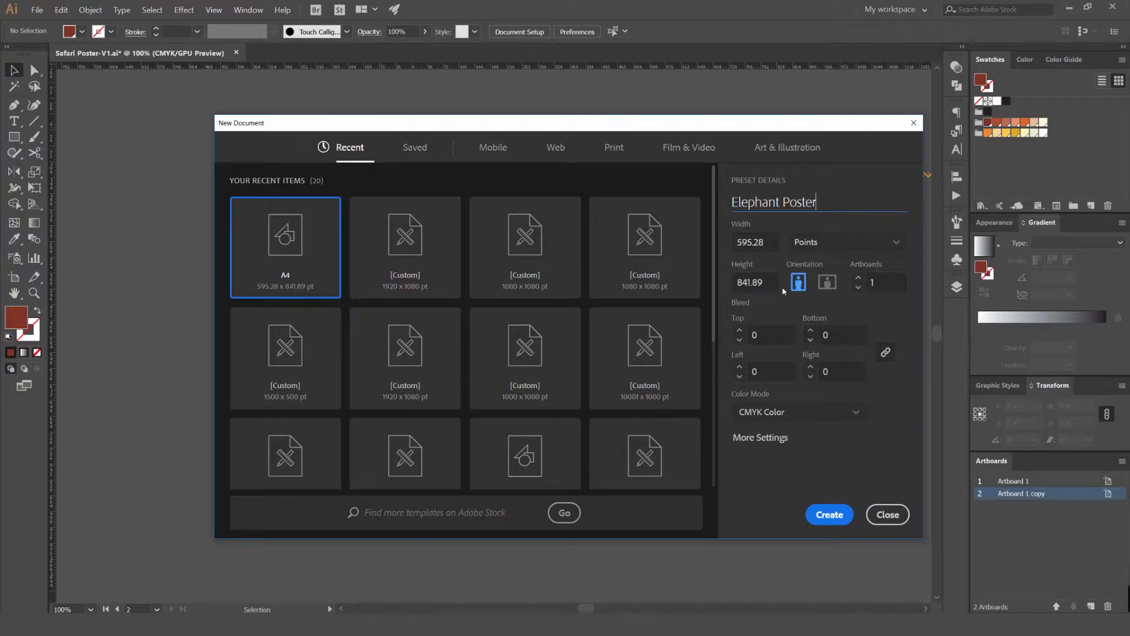
pyautogui.click(831, 516)
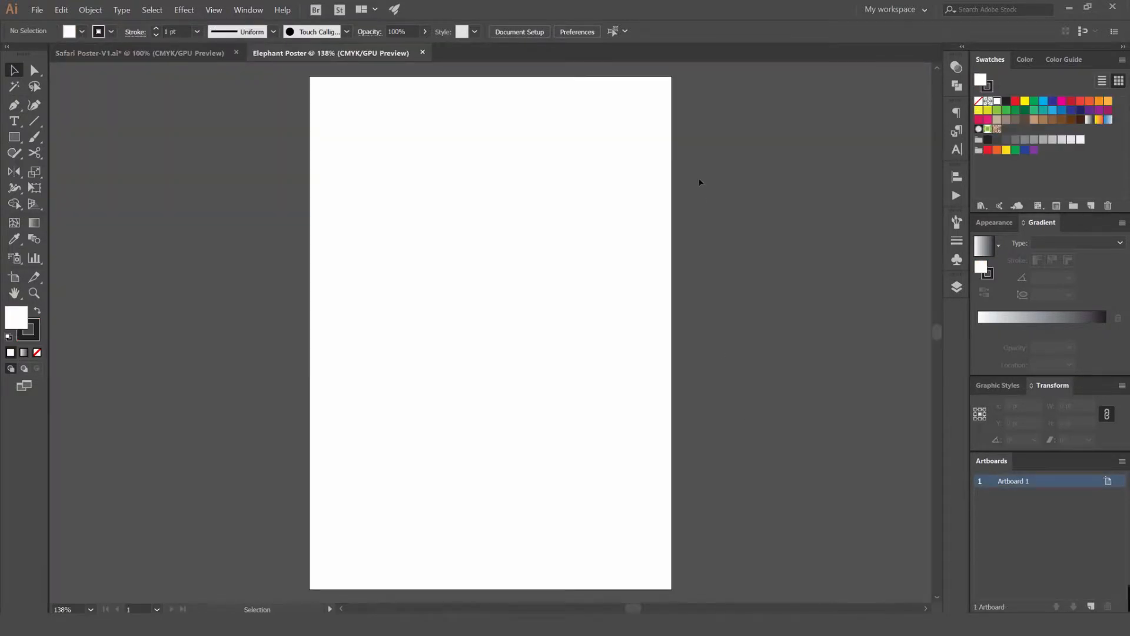
pyautogui.scroll(-1, 703, 189)
pyautogui.moveTo(726, 202); pyautogui.dragTo(692, 215)
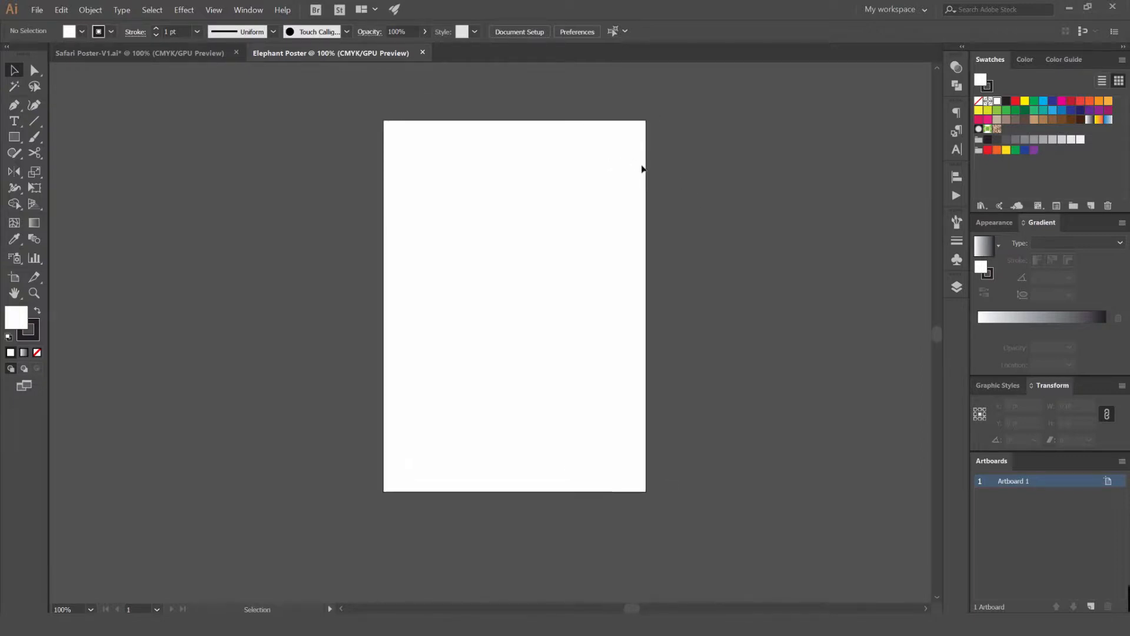
# Step: Place the Elephant Sketch.jpg photo into the document and scale it down to about 560 by 747 pt
pyautogui.click(1068, 8)
pyautogui.moveTo(16, 461)
pyautogui.mouseDown()
pyautogui.moveTo(171, 442)
pyautogui.moveTo(229, 478)
pyautogui.moveTo(262, 610)
pyautogui.moveTo(409, 455)
pyautogui.moveTo(488, 307)
pyautogui.mouseUp()
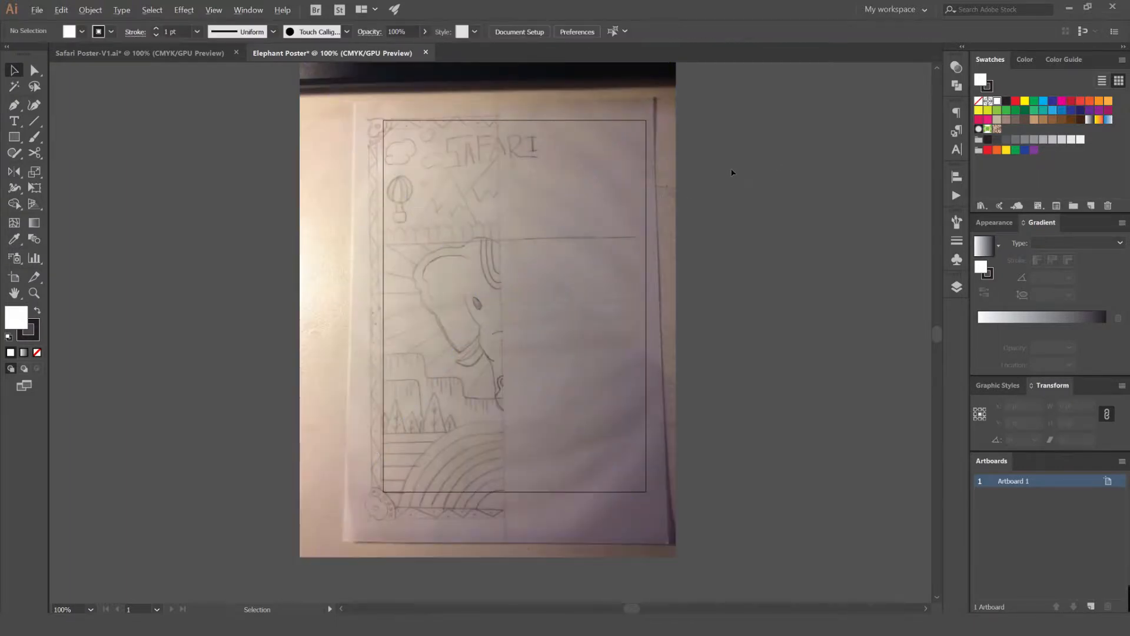
pyautogui.scroll(-1, 732, 171)
pyautogui.moveTo(694, 94); pyautogui.dragTo(650, 107)
pyautogui.click(717, 113)
pyautogui.scroll(1, 608, 239)
pyautogui.moveTo(607, 250); pyautogui.dragTo(627, 249)
pyautogui.click(769, 210)
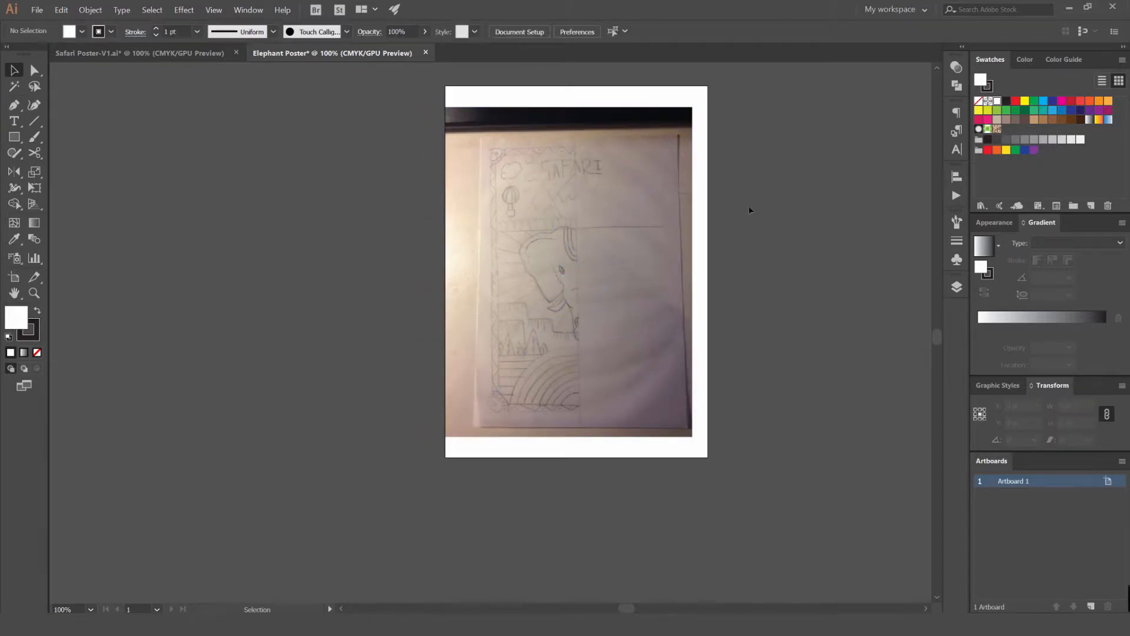
# Step: Examine the finished Safari Poster-V1.ai artwork up close, from the title and elephant down to the trees and border
pyautogui.click(194, 53)
pyautogui.hotkey('ctrl', '+')
pyautogui.moveTo(731, 267); pyautogui.dragTo(740, 234)
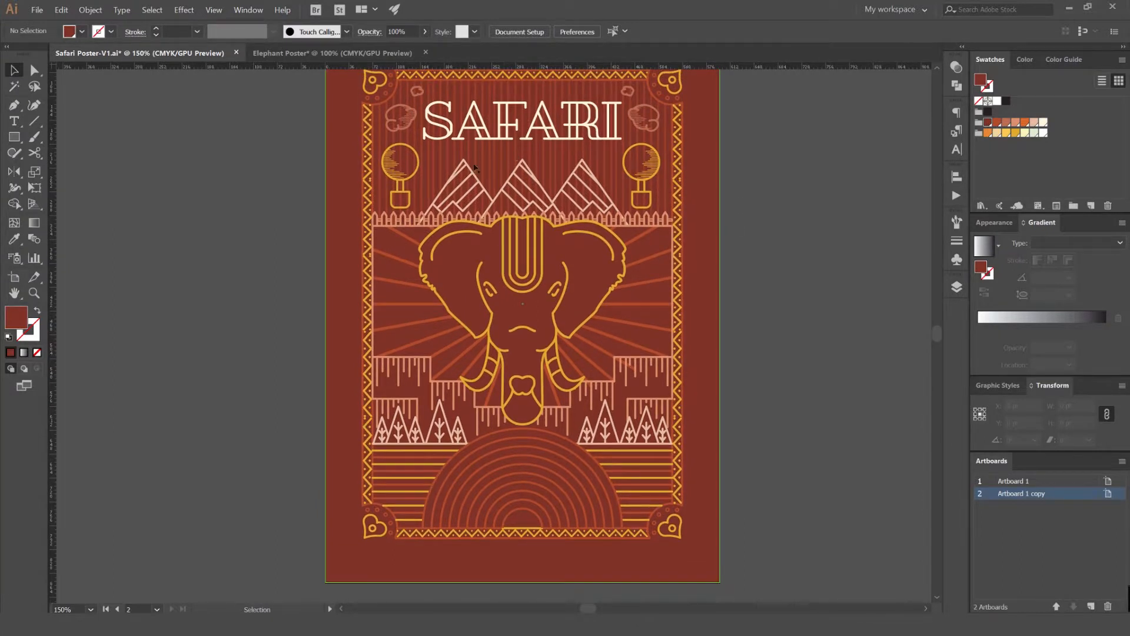
pyautogui.moveTo(678, 283); pyautogui.dragTo(679, 271)
pyautogui.scroll(2, 443, 339)
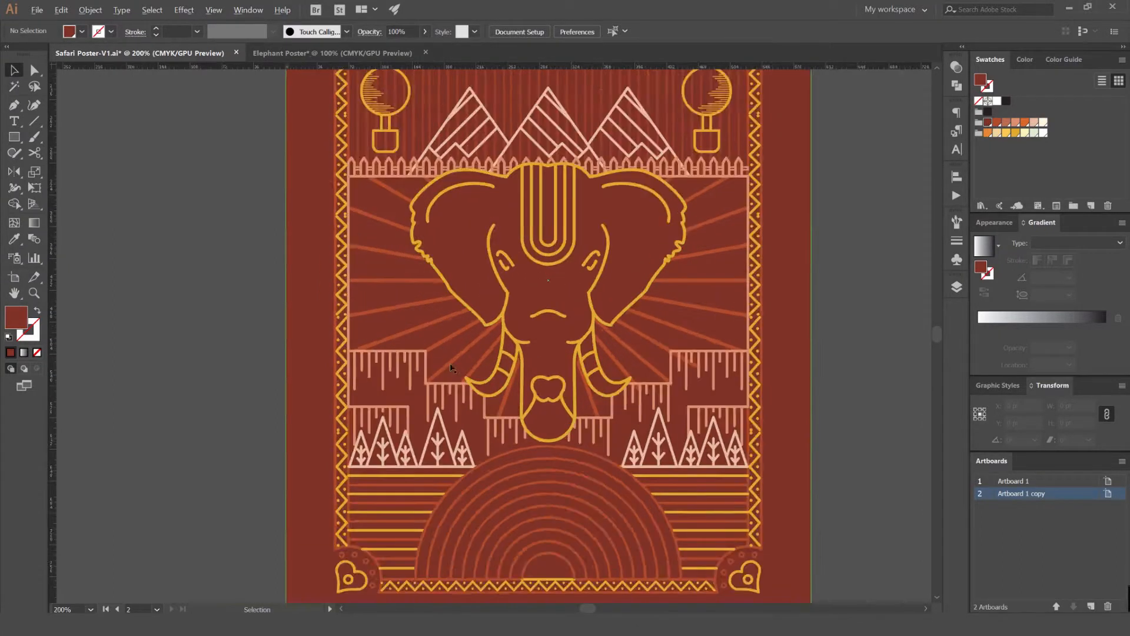
pyautogui.moveTo(447, 451); pyautogui.dragTo(418, 363)
pyautogui.scroll(-2, 418, 364)
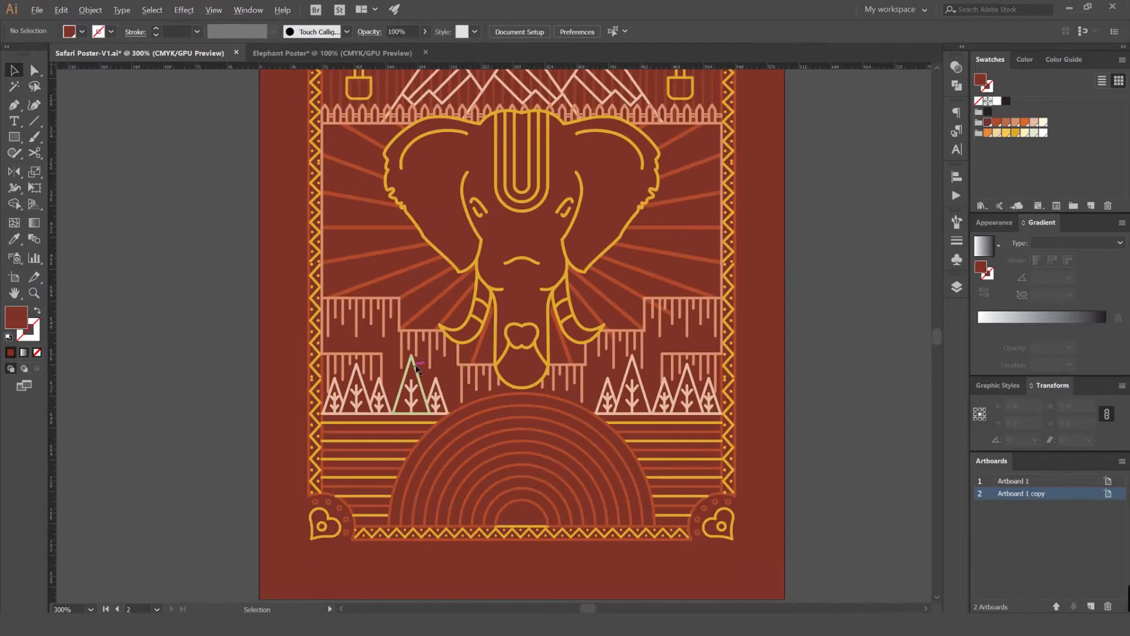
pyautogui.scroll(2, 418, 362)
# Step: Return to the Elephant Poster document and move the placed sketch horizontally to centre it on the artboard
pyautogui.click(312, 53)
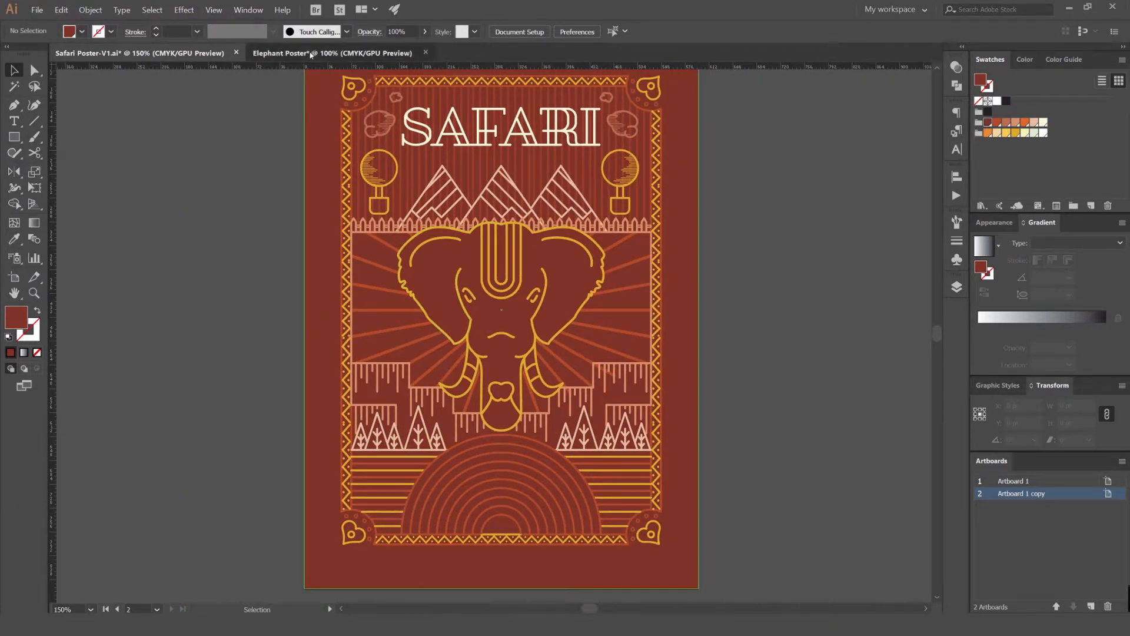
pyautogui.scroll(2, 596, 189)
pyautogui.moveTo(595, 189); pyautogui.dragTo(534, 160)
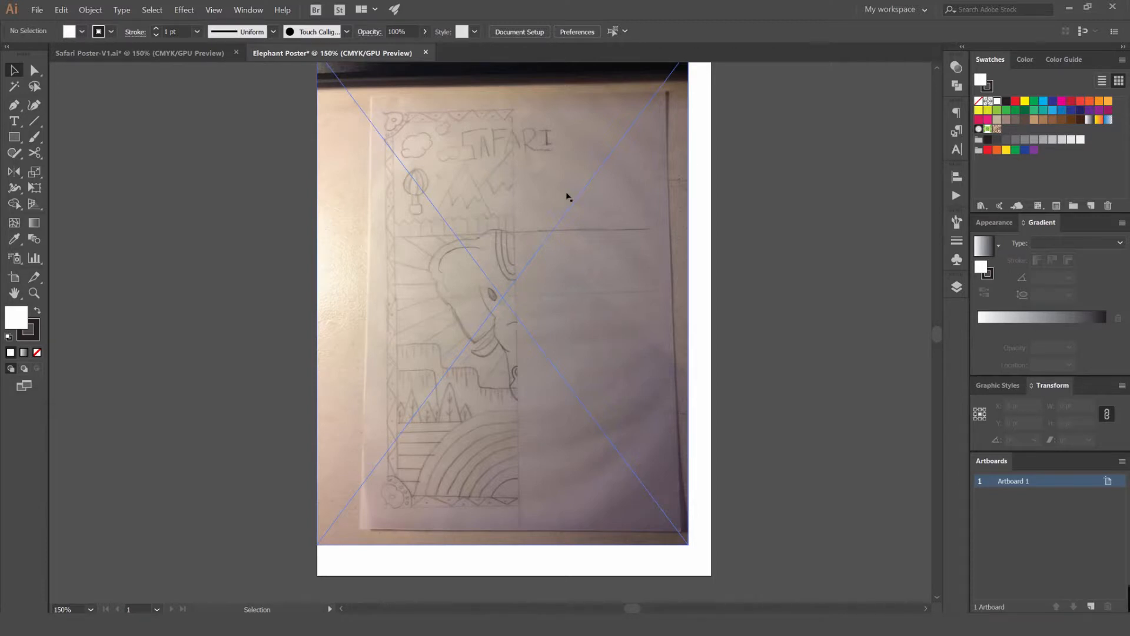
pyautogui.scroll(-2, 736, 198)
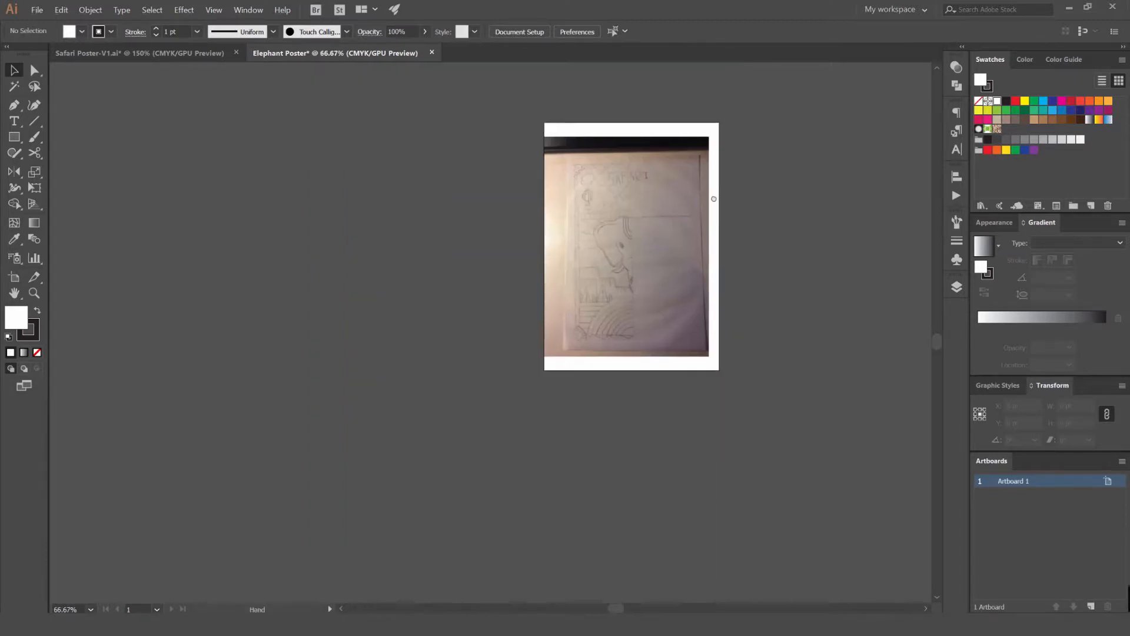
pyautogui.hscroll(2, 683, 194)
pyautogui.click(639, 191)
pyautogui.scroll(1, 603, 197)
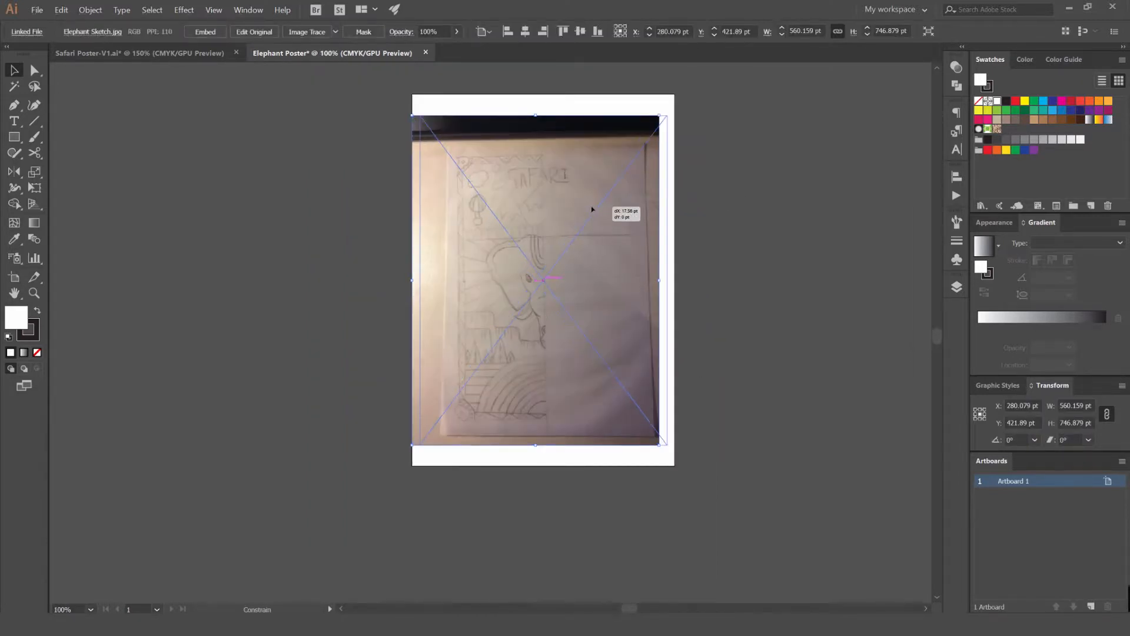
pyautogui.click(703, 186)
# Step: Scale the sketch proportionally to about 633 by 844 pt and nudge it up and left to X 269.637 pt, Y 401.888 pt
pyautogui.click(664, 144)
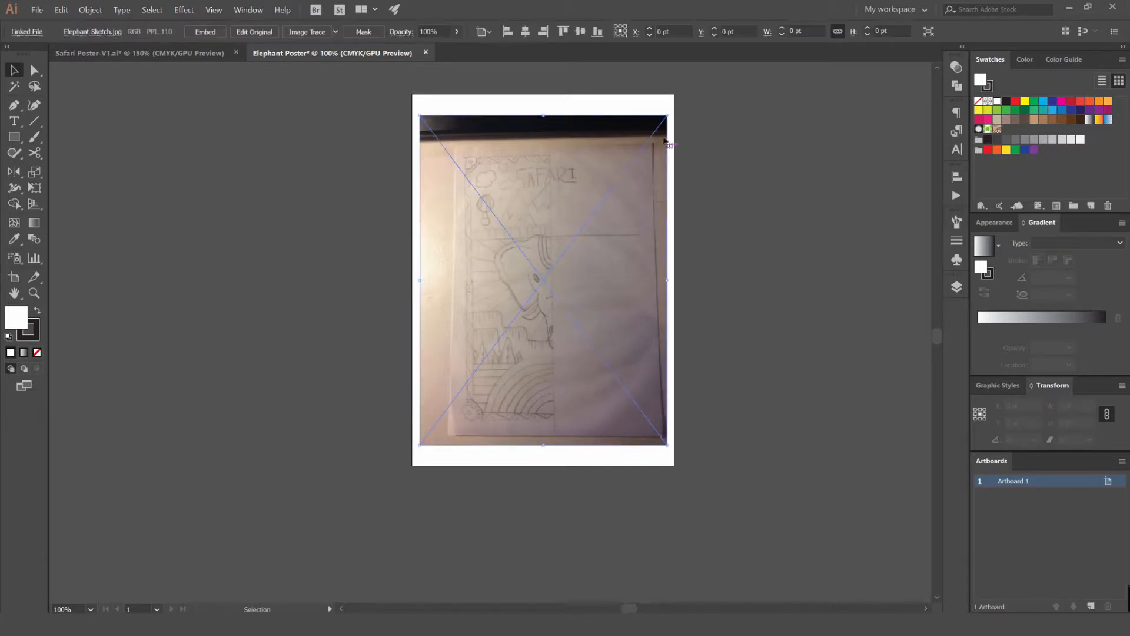
pyautogui.moveTo(668, 116); pyautogui.dragTo(698, 94)
pyautogui.moveTo(716, 168); pyautogui.dragTo(718, 181)
pyautogui.press('Left')
pyautogui.press('Left')
pyautogui.press('Left')
pyautogui.press('Left')
pyautogui.press('Left')
pyautogui.press('Left')
pyautogui.press('Left')
pyautogui.press('Left')
pyautogui.press('Left')
pyautogui.press('Left')
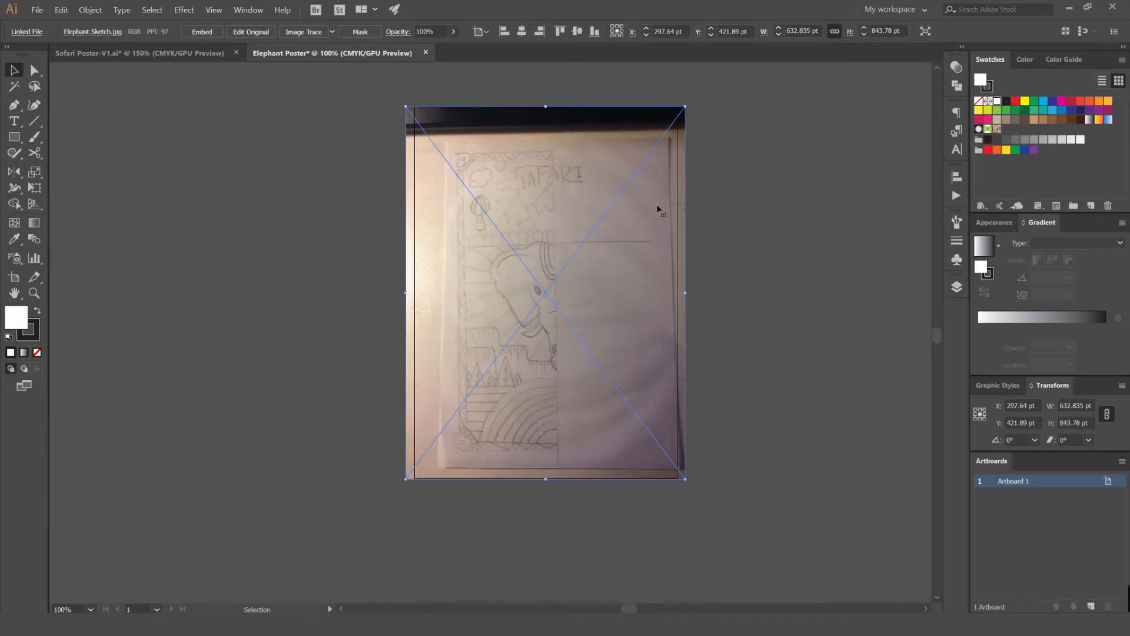
pyautogui.press('Up')
pyautogui.press('Up')
pyautogui.press('Up')
pyautogui.press('Up')
pyautogui.press('Up')
pyautogui.press('Up')
pyautogui.press('Up')
pyautogui.press('Up')
pyautogui.press('Up')
pyautogui.press('Left')
pyautogui.press('Left')
pyautogui.press('Left')
pyautogui.press('Left')
pyautogui.press('Left')
pyautogui.press('Left')
pyautogui.press('Left')
pyautogui.press('Left')
pyautogui.press('Left')
pyautogui.press('Left')
pyautogui.press('Left')
pyautogui.press('Left')
pyautogui.press('Left')
pyautogui.press('Left')
pyautogui.press('Left')
pyautogui.press('Left')
pyautogui.press('Left')
pyautogui.press('Left')
# Step: Enlarge the sketch proportionally to about 723 by 964 pt and nudge it right to X 273.638 pt to fit the artboard
pyautogui.moveTo(678, 104); pyautogui.dragTo(694, 70)
pyautogui.hotkey('shift', 'Left')
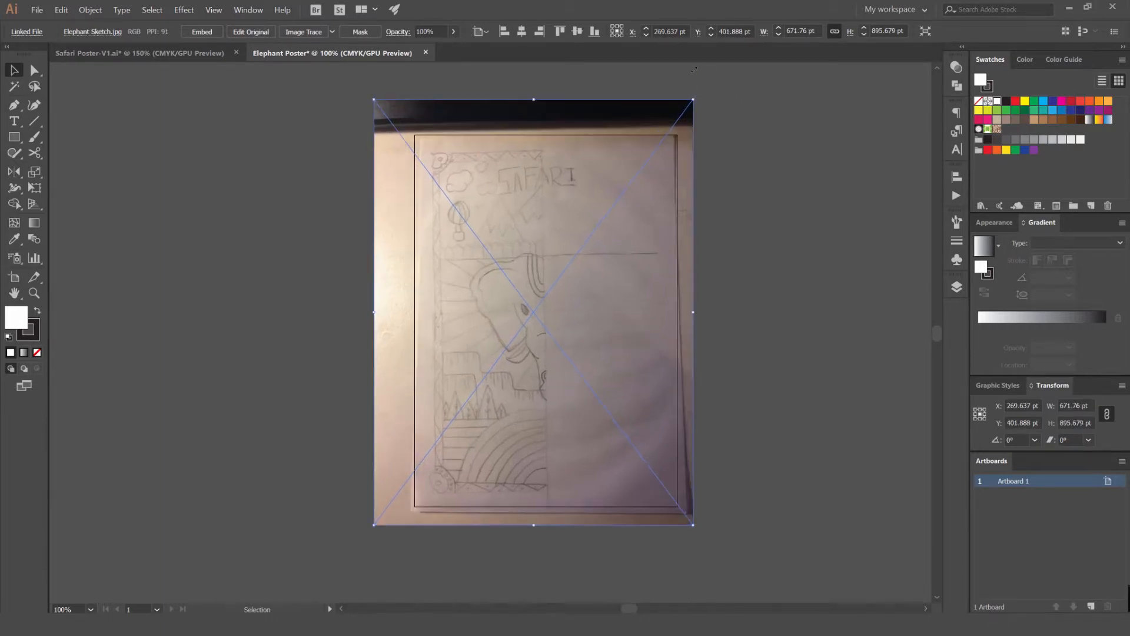
pyautogui.press('Right')
pyautogui.press('Right')
pyautogui.press('Right')
pyautogui.press('Right')
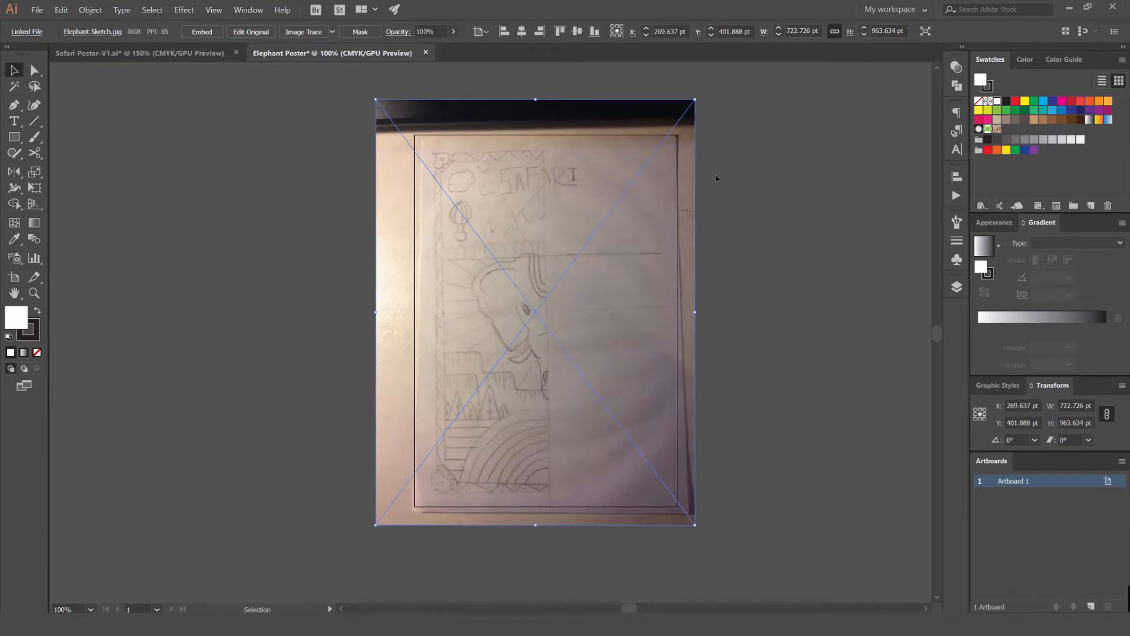
pyautogui.click(719, 170)
pyautogui.moveTo(762, 157); pyautogui.dragTo(723, 132)
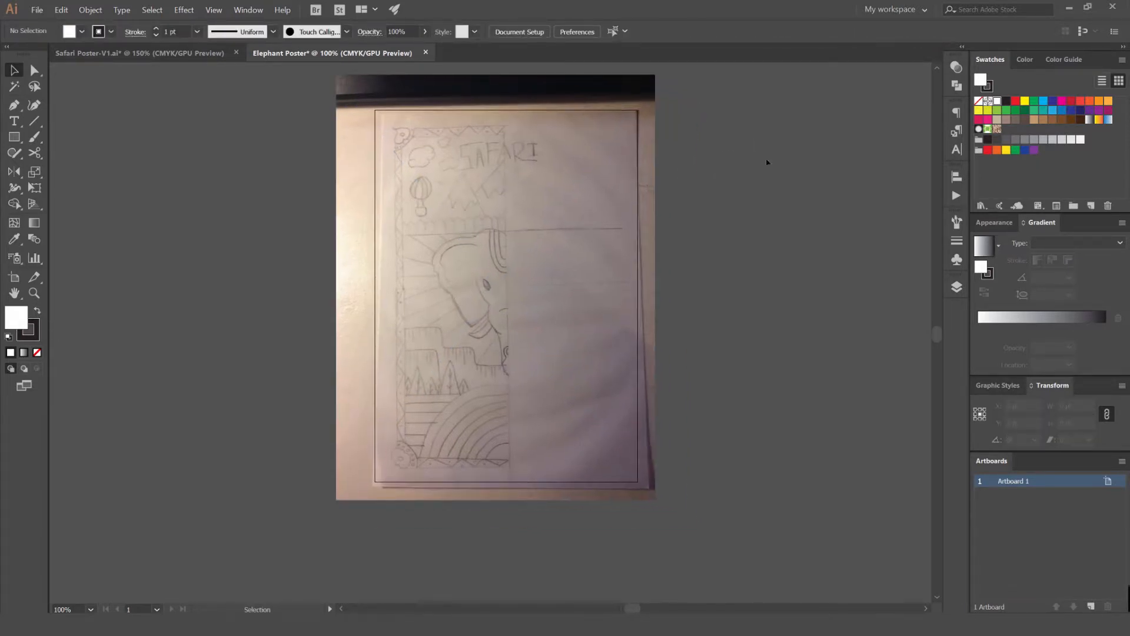
# Step: Show the document's layers and rename Layer 1 as Sketch
pyautogui.click(247, 10)
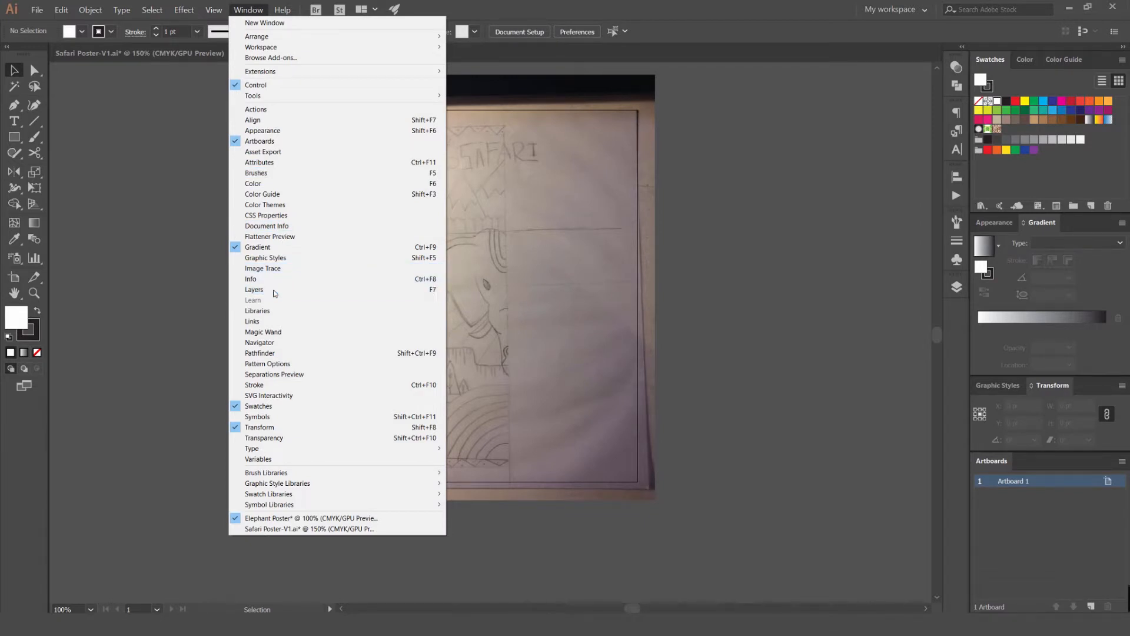
pyautogui.click(274, 292)
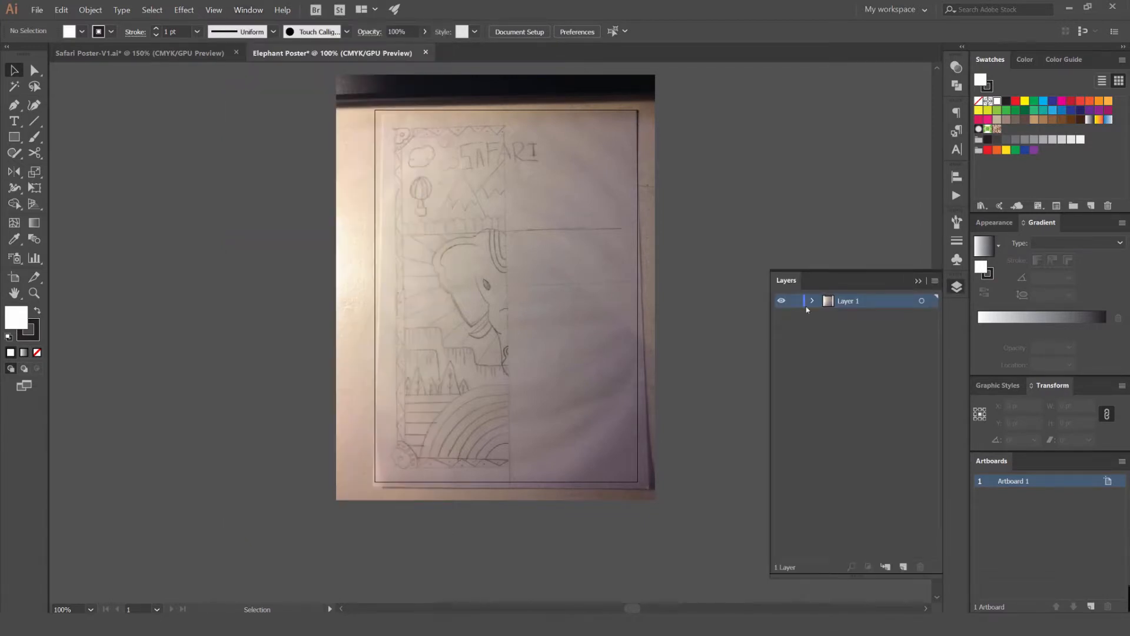
pyautogui.doubleClick(850, 301)
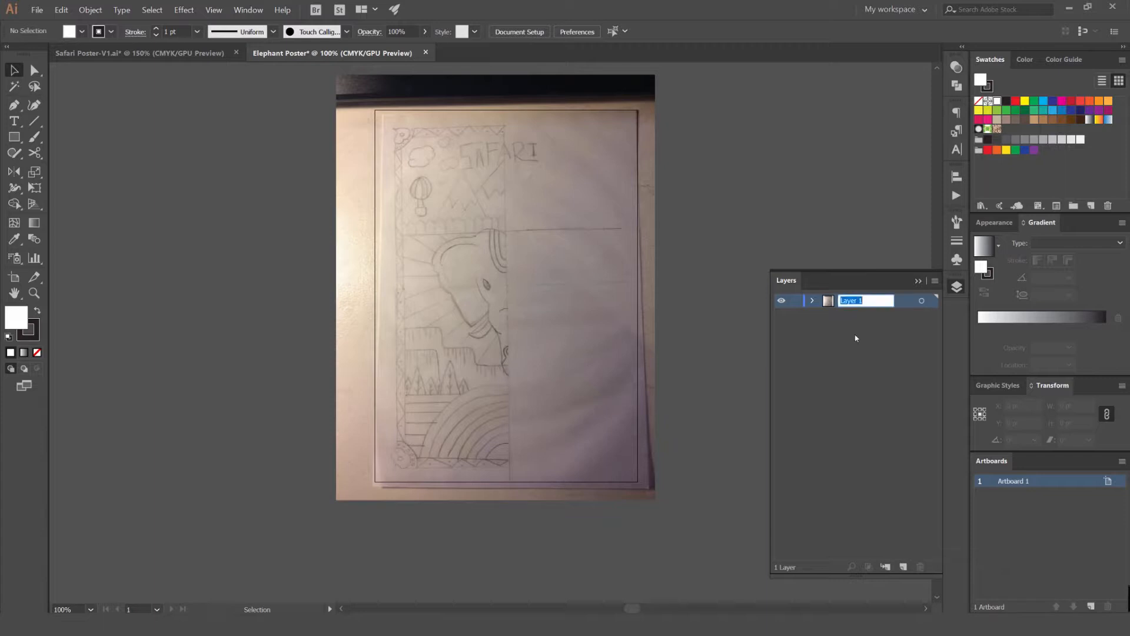
pyautogui.write('Sketch')
pyautogui.press('Return')
# Step: Lock the Sketch layer so the placed drawing cannot be selected
pyautogui.hotkey('ctrl', 'a')
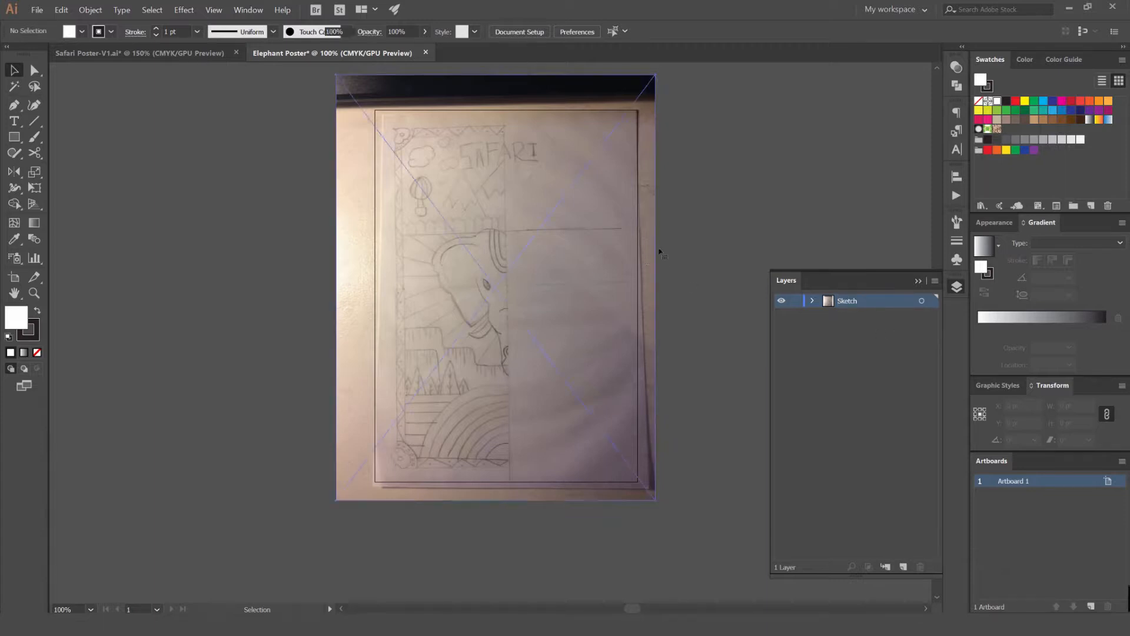
pyautogui.click(690, 245)
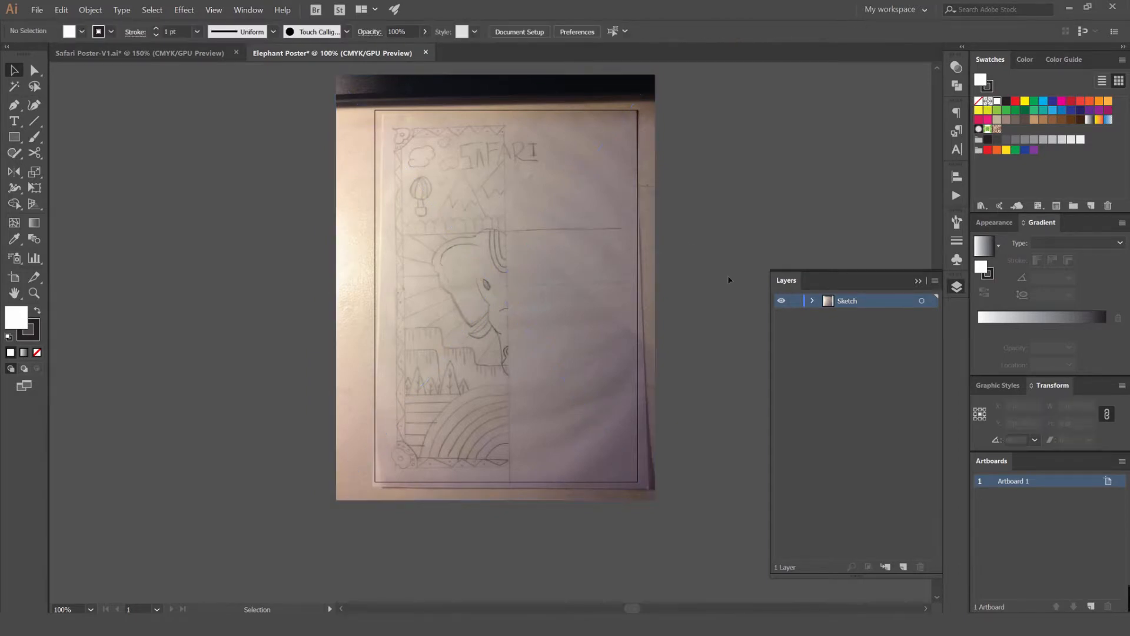
pyautogui.click(599, 255)
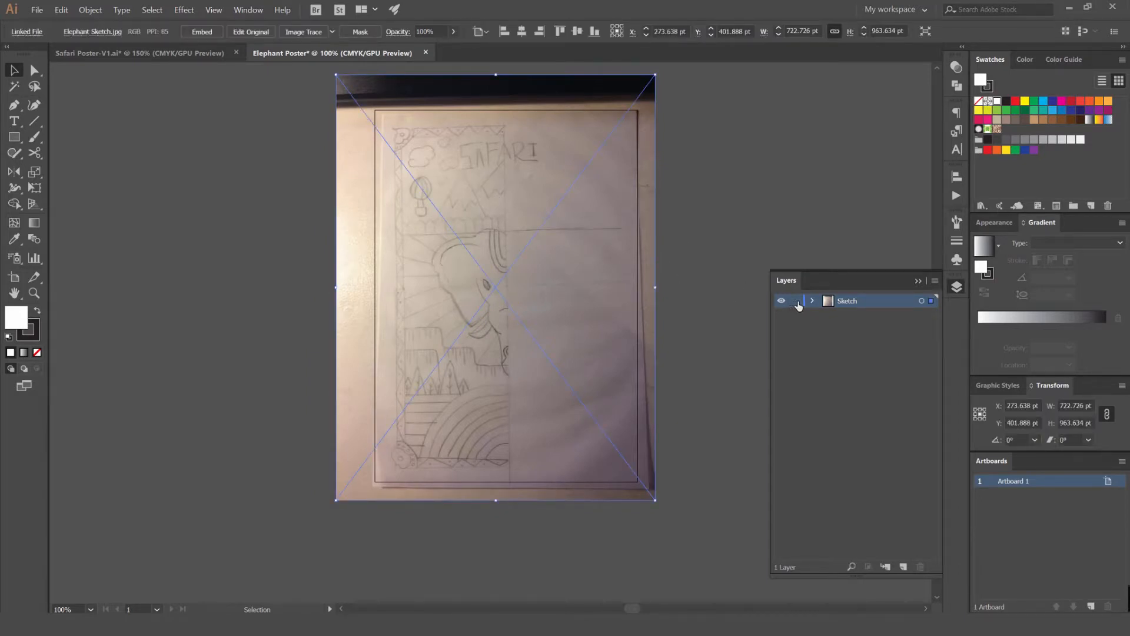
pyautogui.click(796, 301)
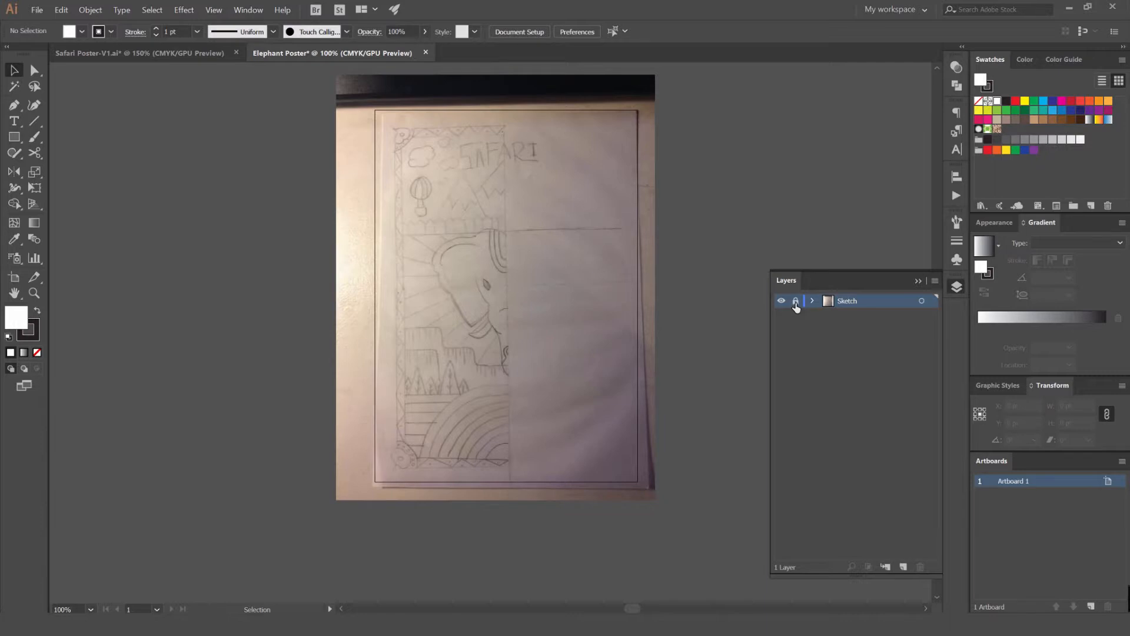
# Step: Add a new layer above Sketch, name it Guides, and collapse the layer list
pyautogui.click(905, 570)
pyautogui.doubleClick(850, 301)
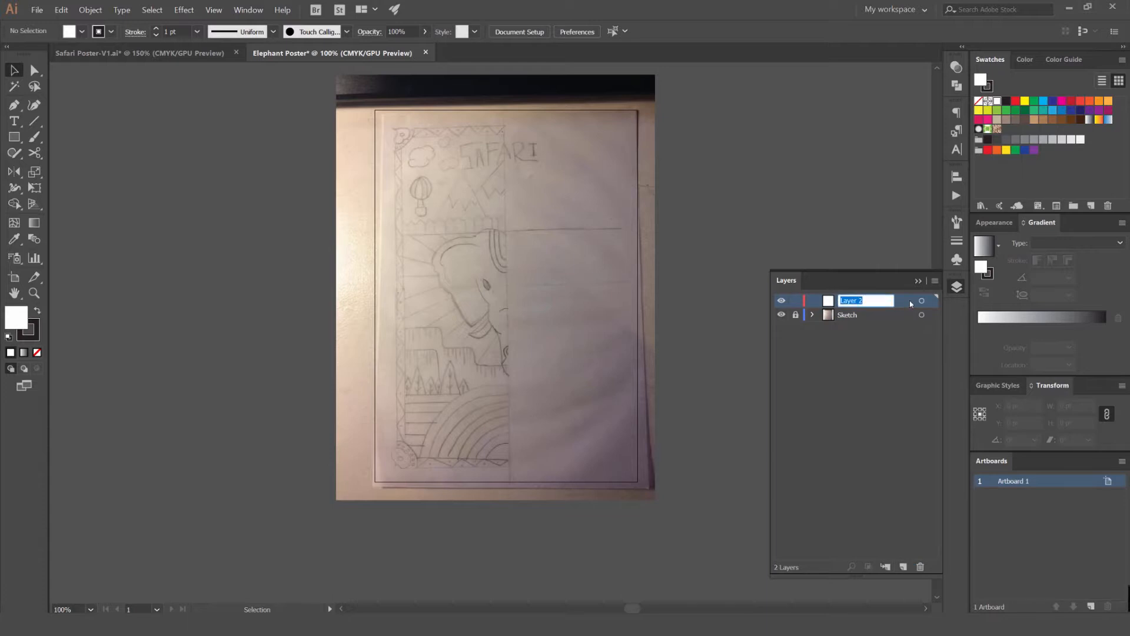
pyautogui.write('Guides')
pyautogui.press('Return')
pyautogui.click(955, 286)
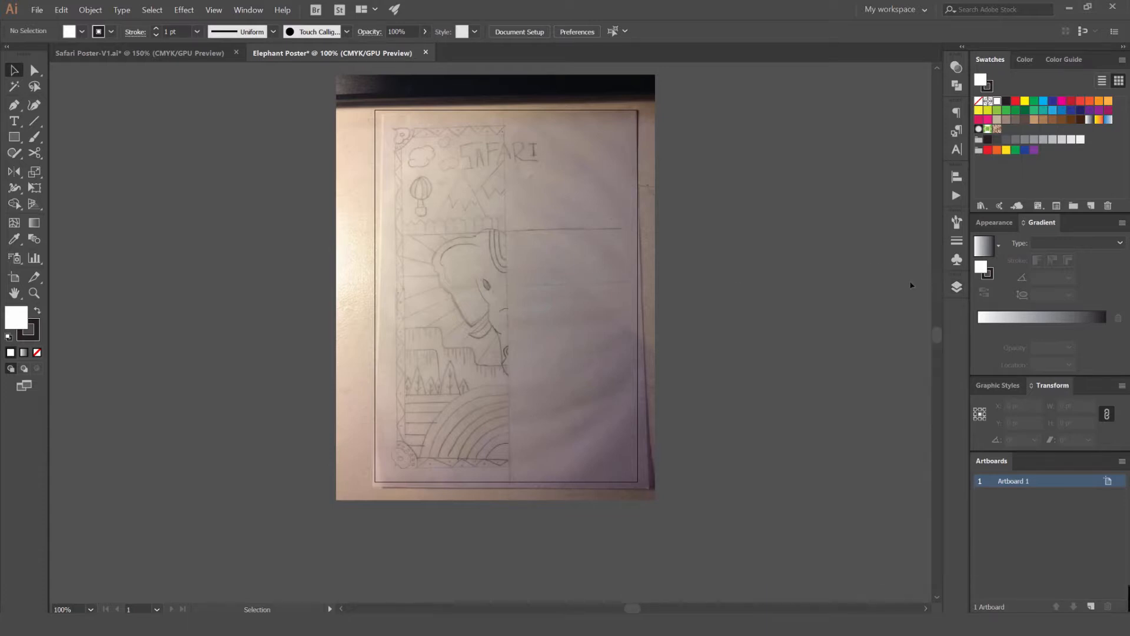
# Step: Show the rulers and place a horizontal guide across the elephant near mid-height and a vertical guide along the sketch's centre fold
pyautogui.moveTo(588, 230); pyautogui.dragTo(612, 233)
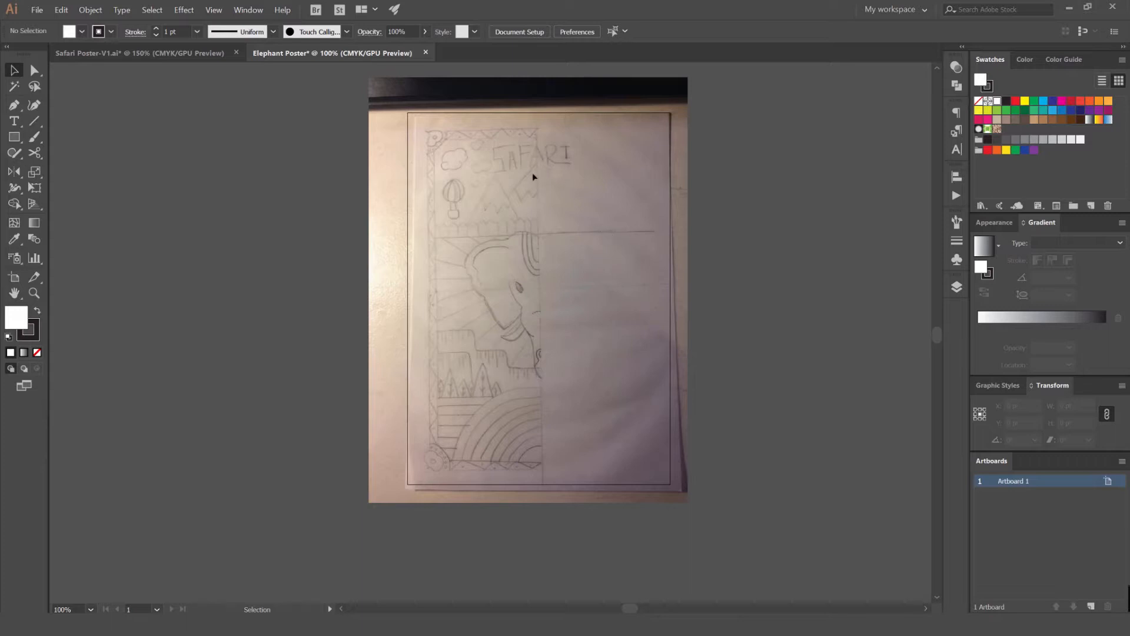
pyautogui.moveTo(535, 181); pyautogui.dragTo(556, 190)
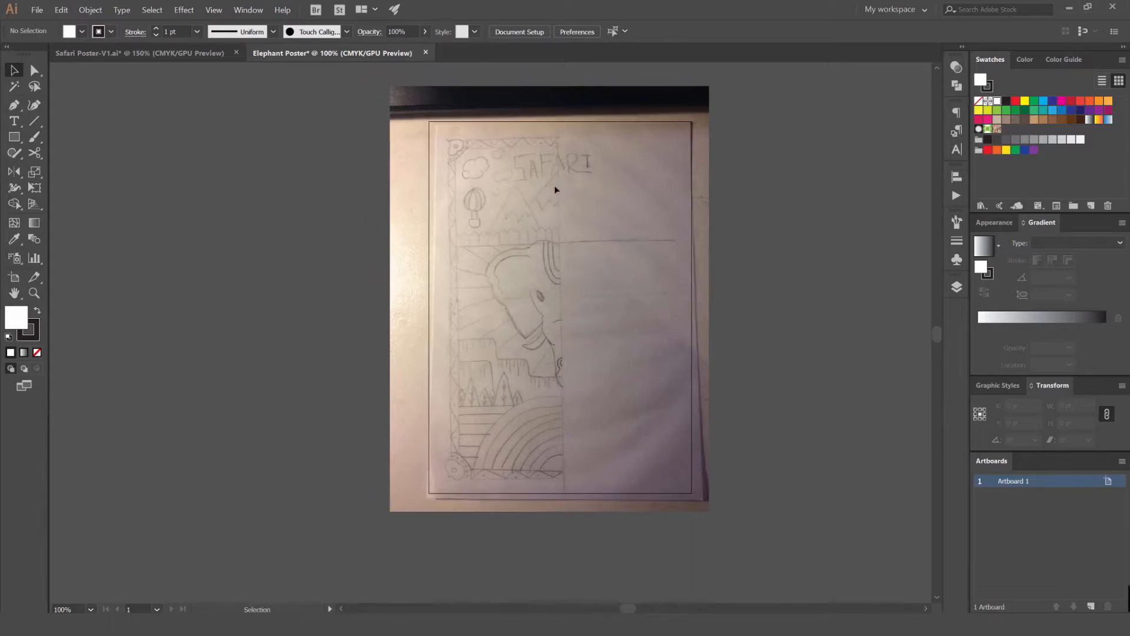
pyautogui.press('p')
pyautogui.hotkey('ctrl', 'r')
pyautogui.press('v')
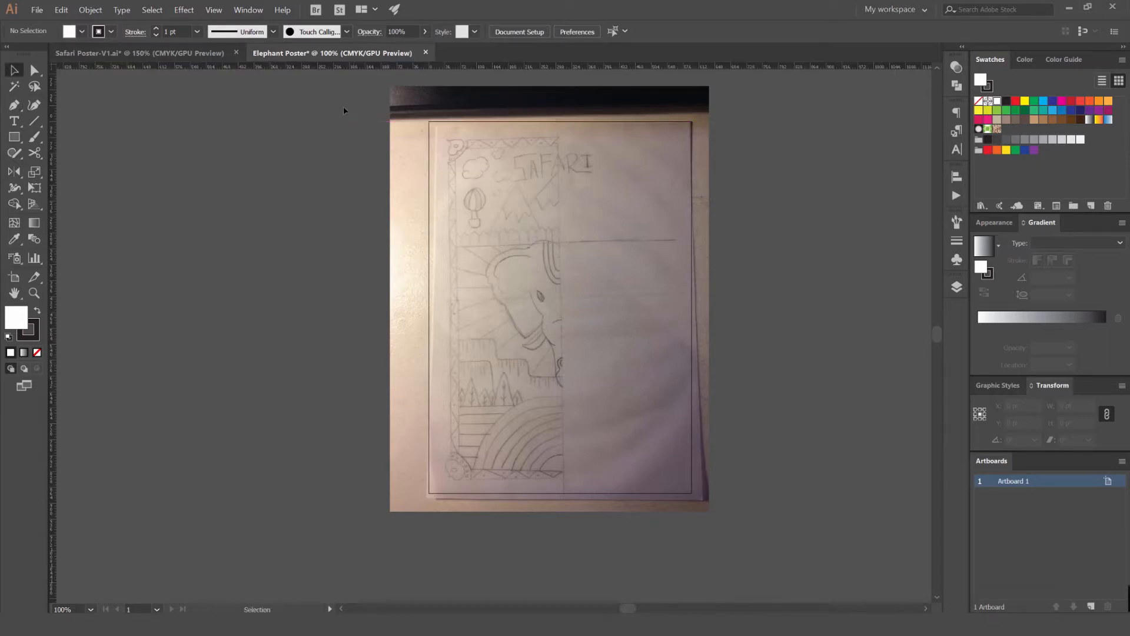
pyautogui.moveTo(282, 67); pyautogui.dragTo(287, 90)
pyautogui.moveTo(321, 305); pyautogui.dragTo(321, 302)
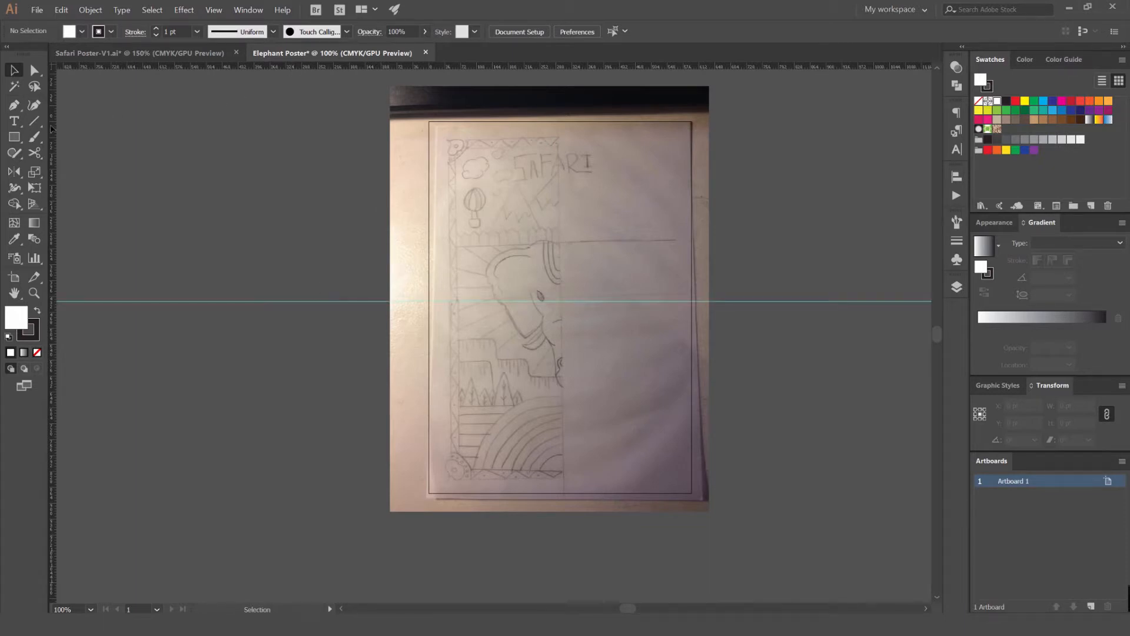
pyautogui.moveTo(53, 143); pyautogui.dragTo(82, 142)
pyautogui.moveTo(553, 183); pyautogui.dragTo(563, 175)
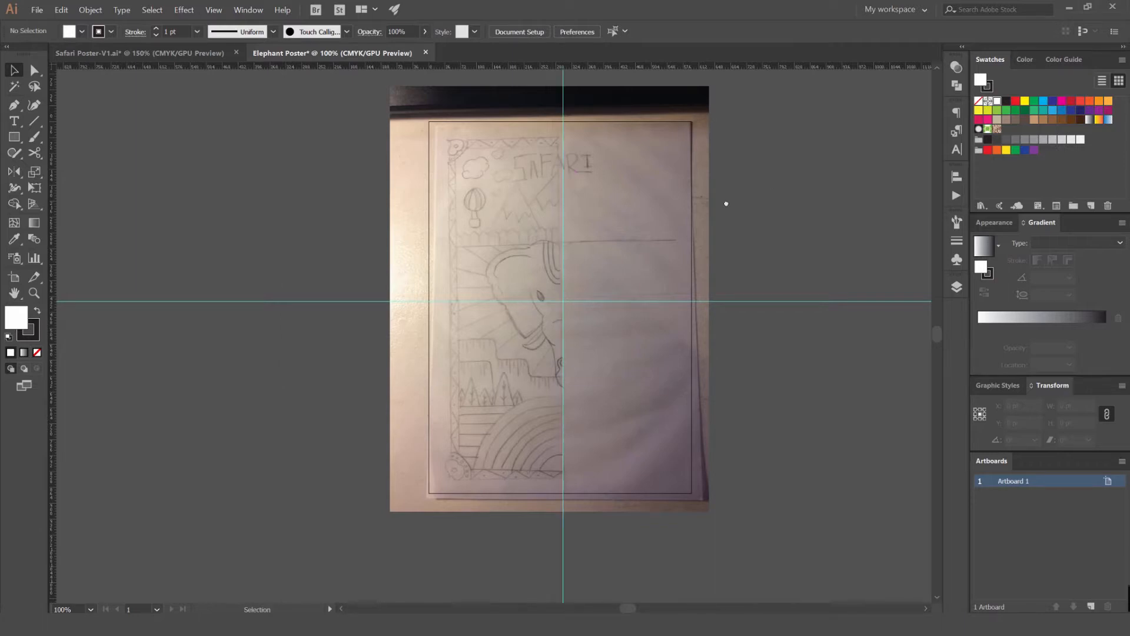
# Step: Unlock the ruler guides so they can be selected and moved
pyautogui.scroll(3, 759, 179)
pyautogui.hscroll(3, 517, 194)
pyautogui.scroll(-2, 517, 195)
pyautogui.hscroll(1, 498, 108)
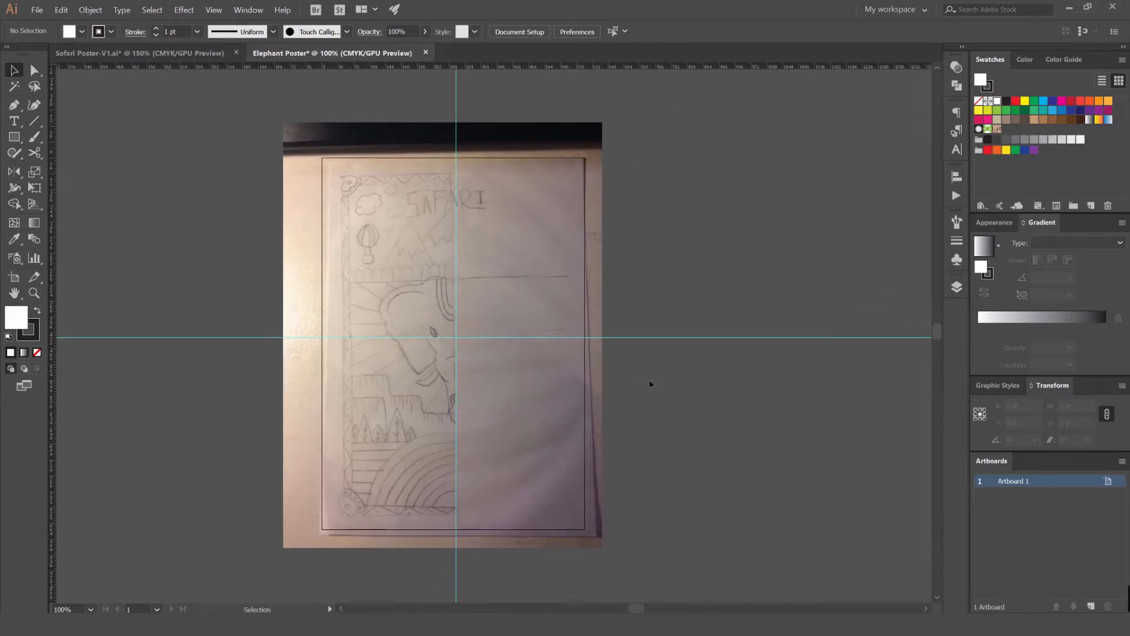
pyautogui.click(219, 11)
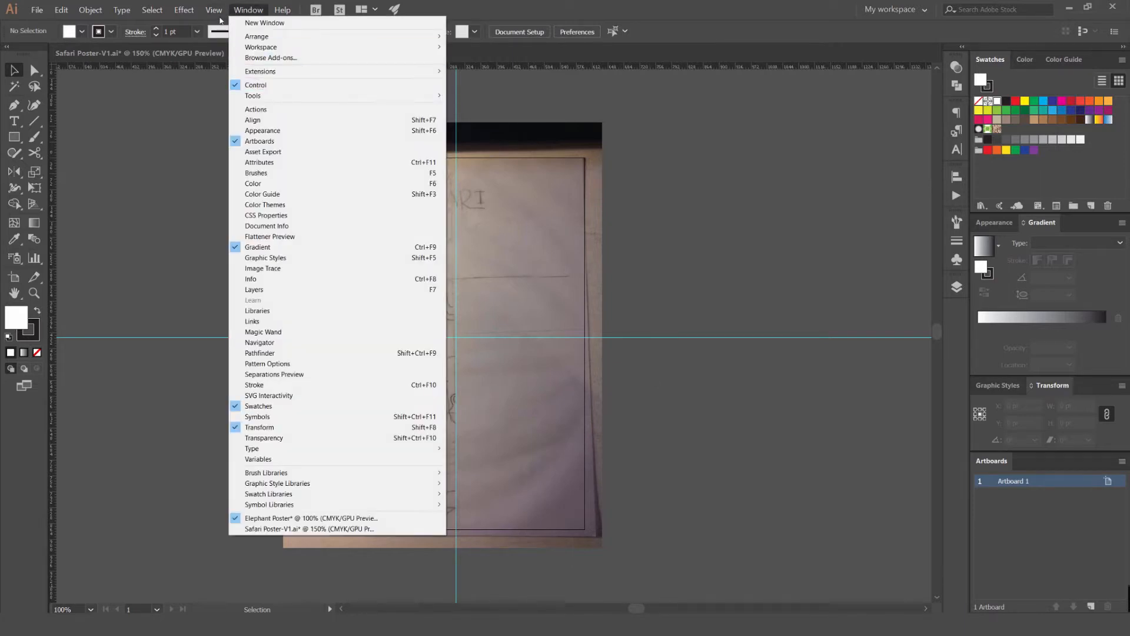
pyautogui.moveTo(241, 330)
pyautogui.moveTo(246, 306)
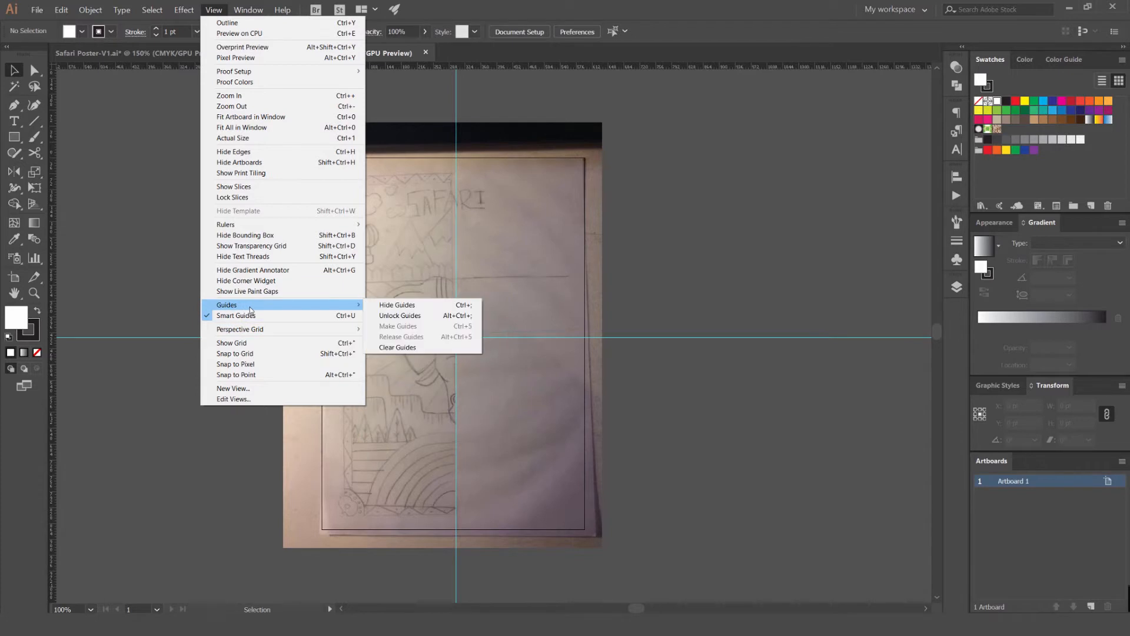
pyautogui.click(421, 318)
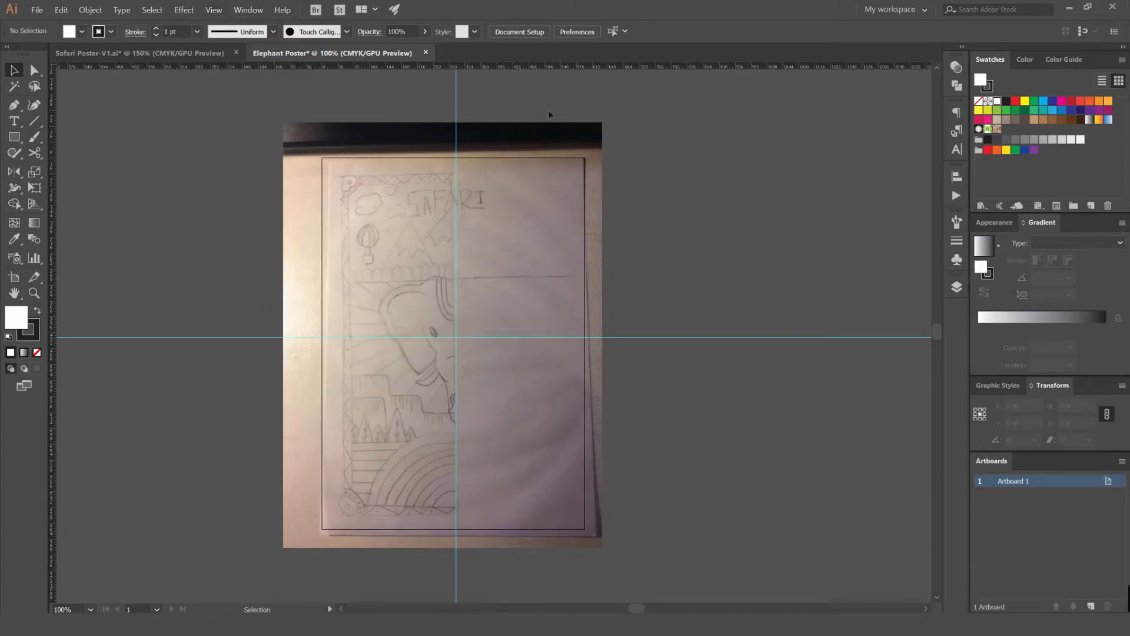
# Step: Align the horizontal guide to the artboard's vertical centre and the vertical guide to its horizontal centre
pyautogui.click(457, 114)
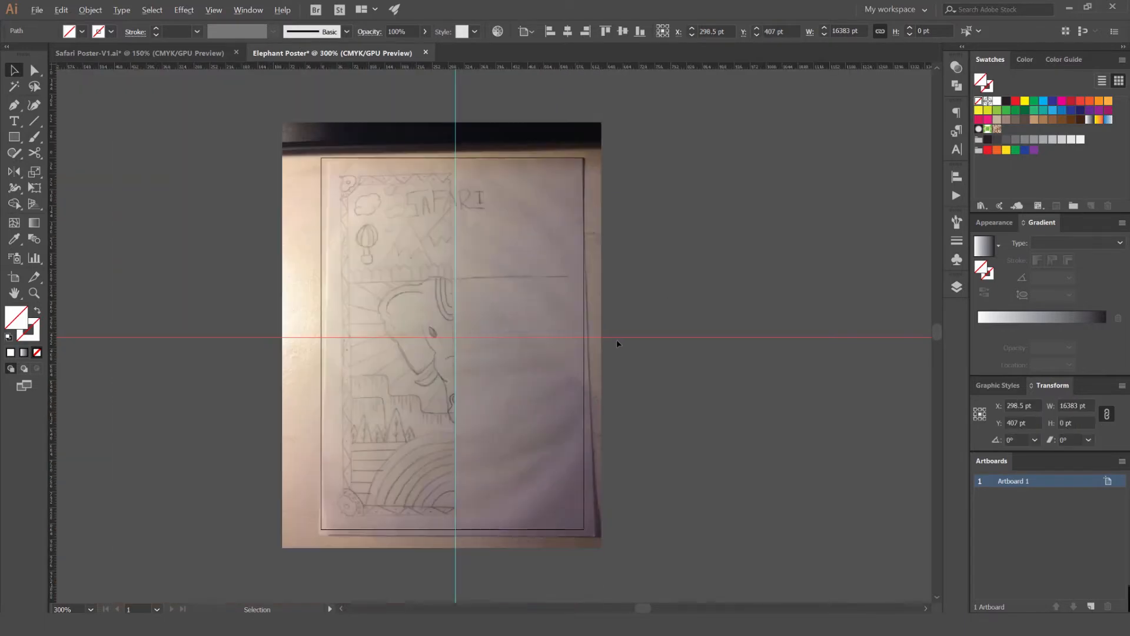
pyautogui.click(683, 301)
pyautogui.click(672, 337)
pyautogui.click(570, 33)
pyautogui.click(623, 32)
pyautogui.click(494, 86)
pyautogui.click(455, 100)
pyautogui.click(567, 33)
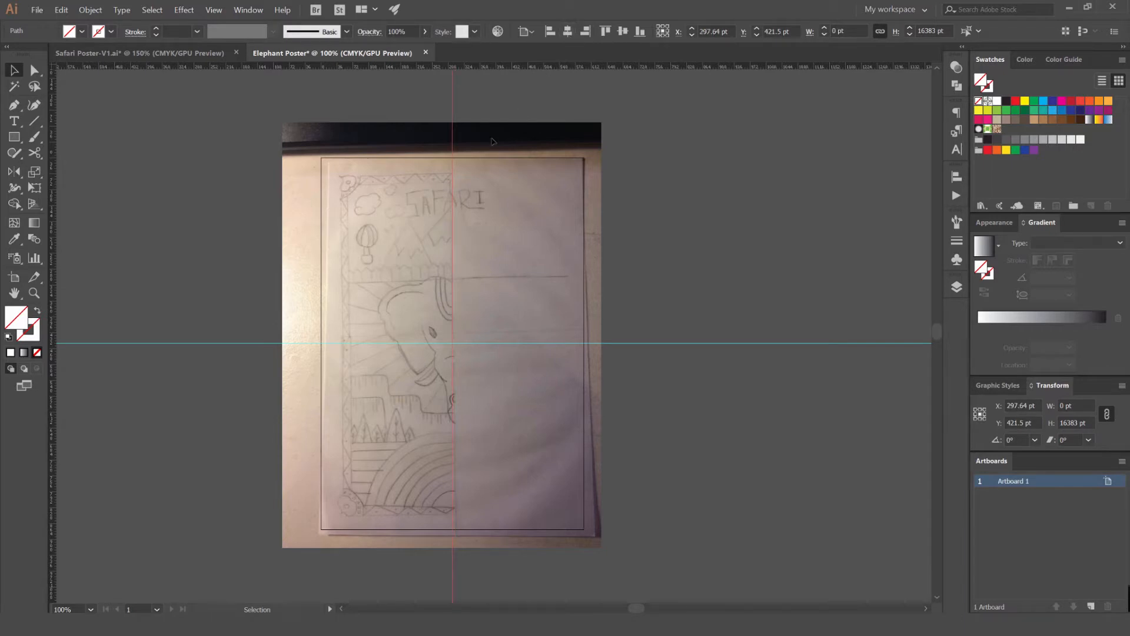
# Step: Examine the sketch's centre fold and its upper-left border corner against the centred guides
pyautogui.hotkey('ctrl', '-')
pyautogui.hotkey('ctrl', '-')
pyautogui.click(459, 245)
pyautogui.scroll(5, 456, 233)
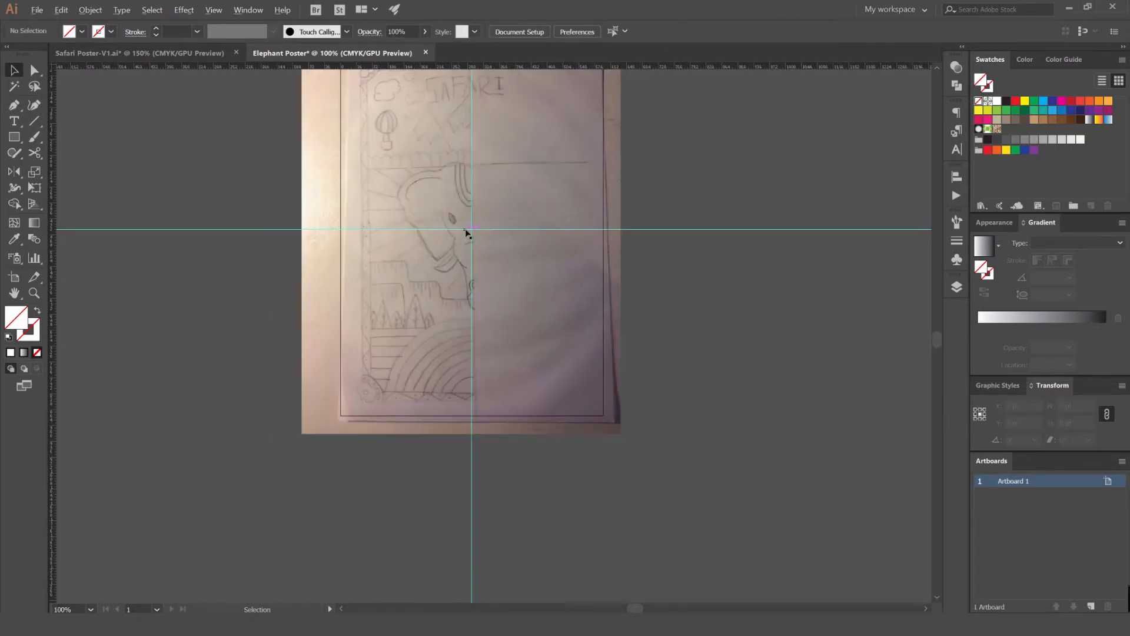
pyautogui.scroll(-4, 500, 228)
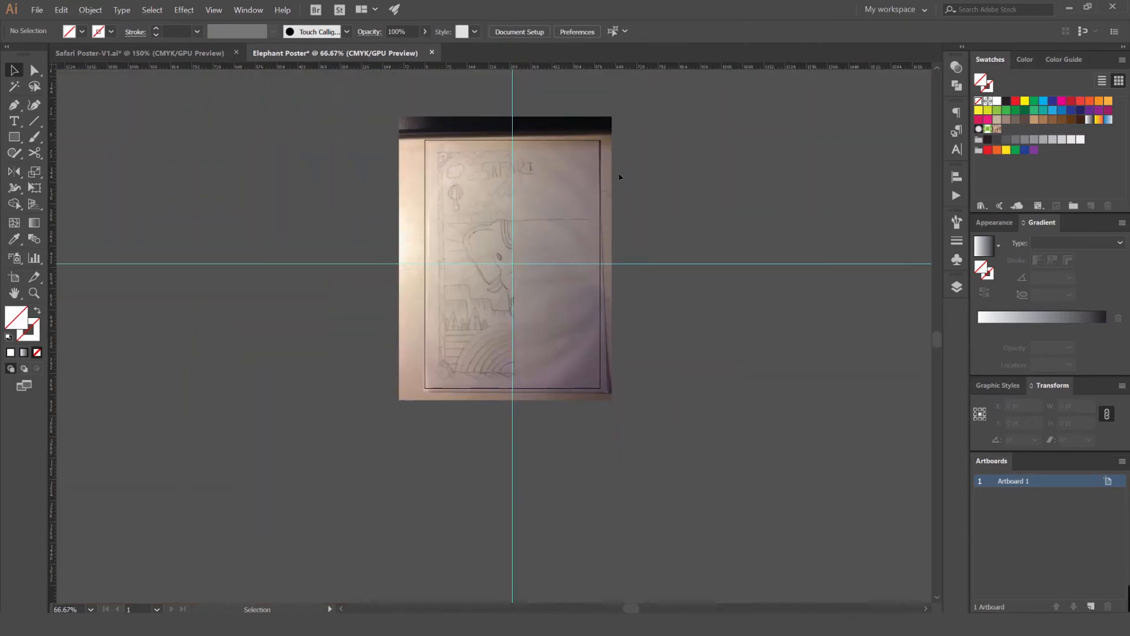
pyautogui.scroll(4, 518, 177)
pyautogui.scroll(-2, 555, 177)
pyautogui.moveTo(555, 178); pyautogui.dragTo(553, 179)
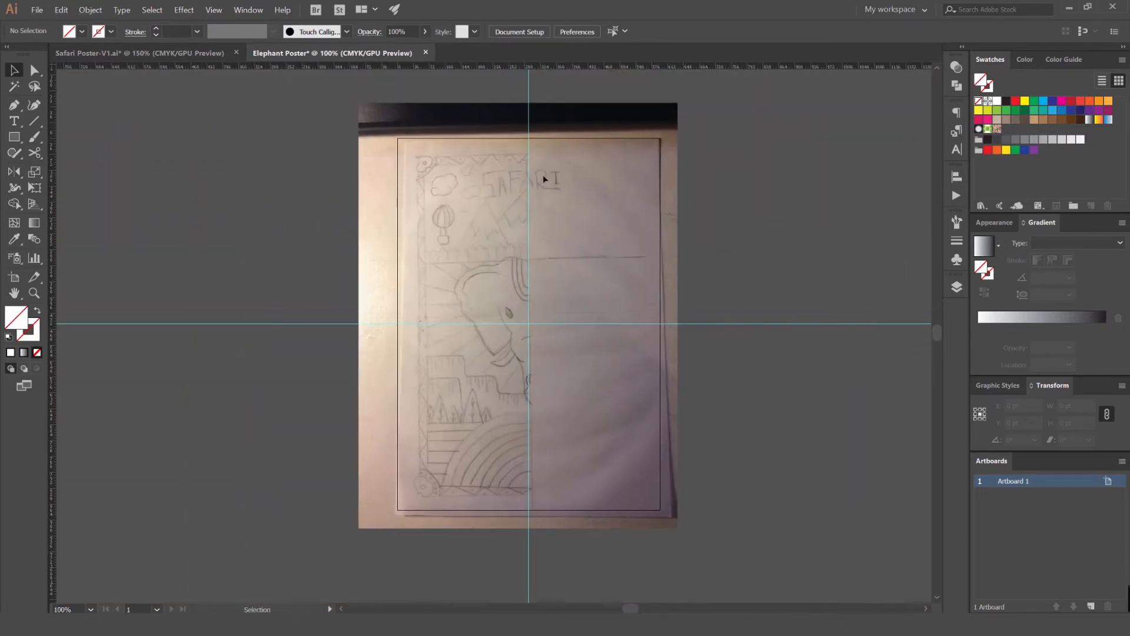
pyautogui.scroll(4, 413, 164)
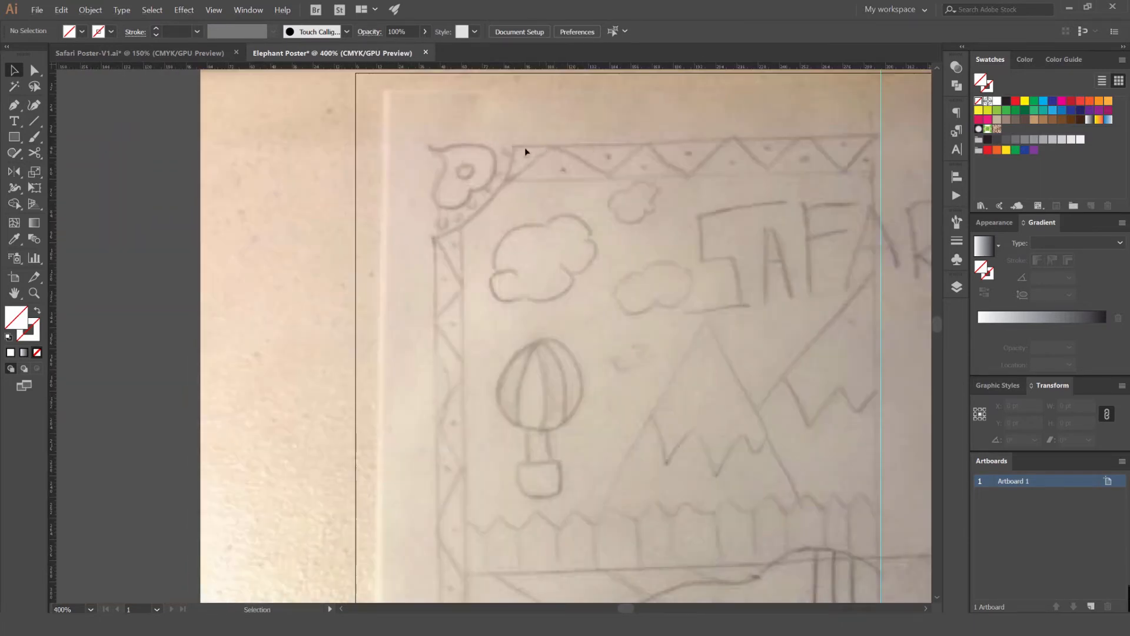
pyautogui.scroll(-4, 502, 156)
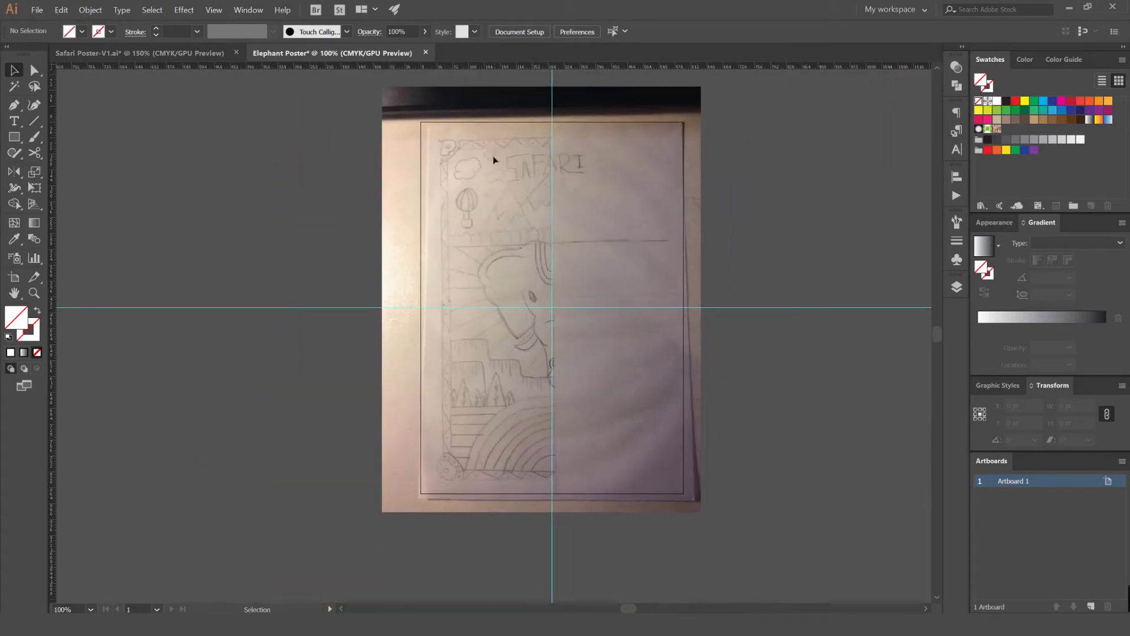
# Step: Draw a border rectangle about 441 × 776 pt outward from the guide intersection and stretch its left side to the sketched border, 472 pt wide
pyautogui.press('m')
pyautogui.moveTo(552, 307)
pyautogui.mouseDown()
pyautogui.moveTo(668, 477)
pyautogui.moveTo(649, 479)
pyautogui.mouseUp()
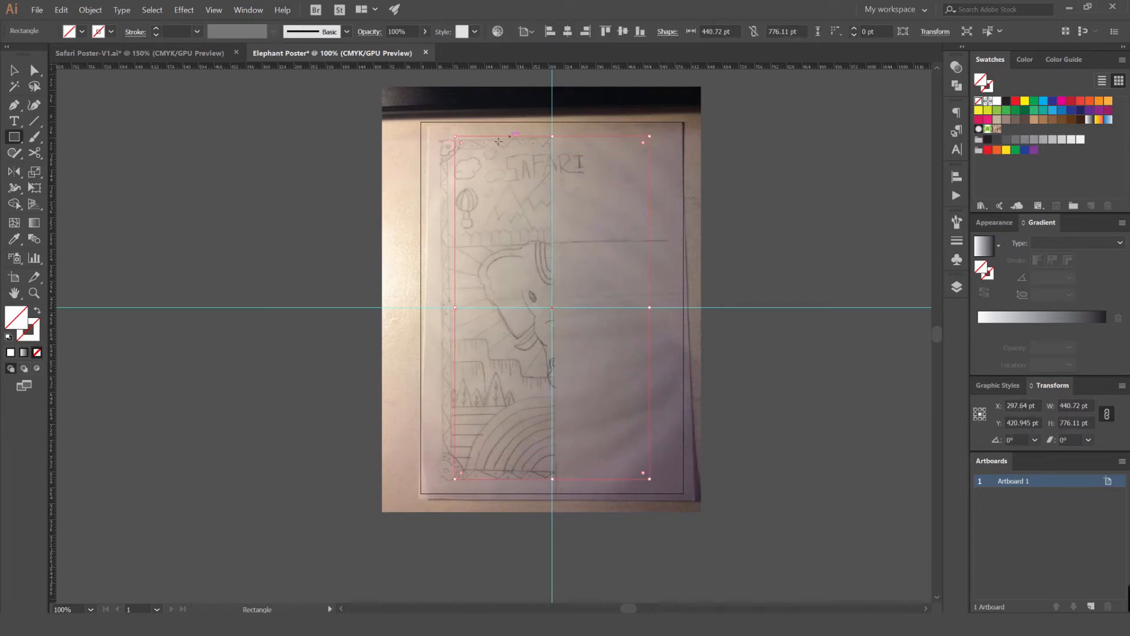
pyautogui.press('v')
pyautogui.moveTo(455, 307); pyautogui.dragTo(442, 311)
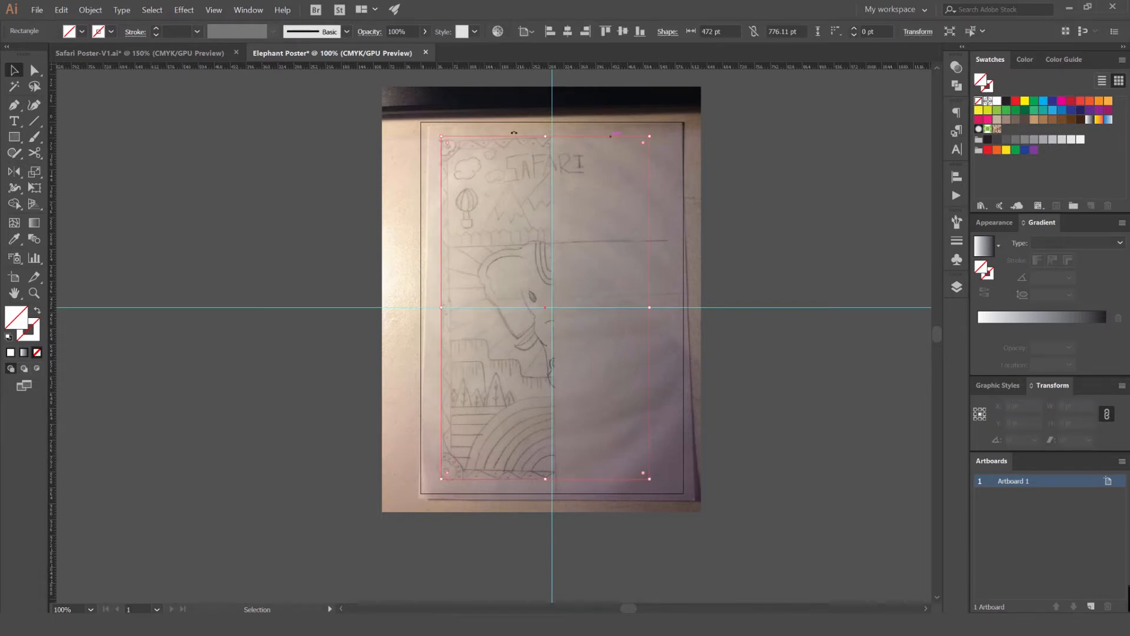
# Step: Convert the border rectangle into a guide and deselect it
pyautogui.scroll(3, 518, 141)
pyautogui.scroll(-2, 307, 139)
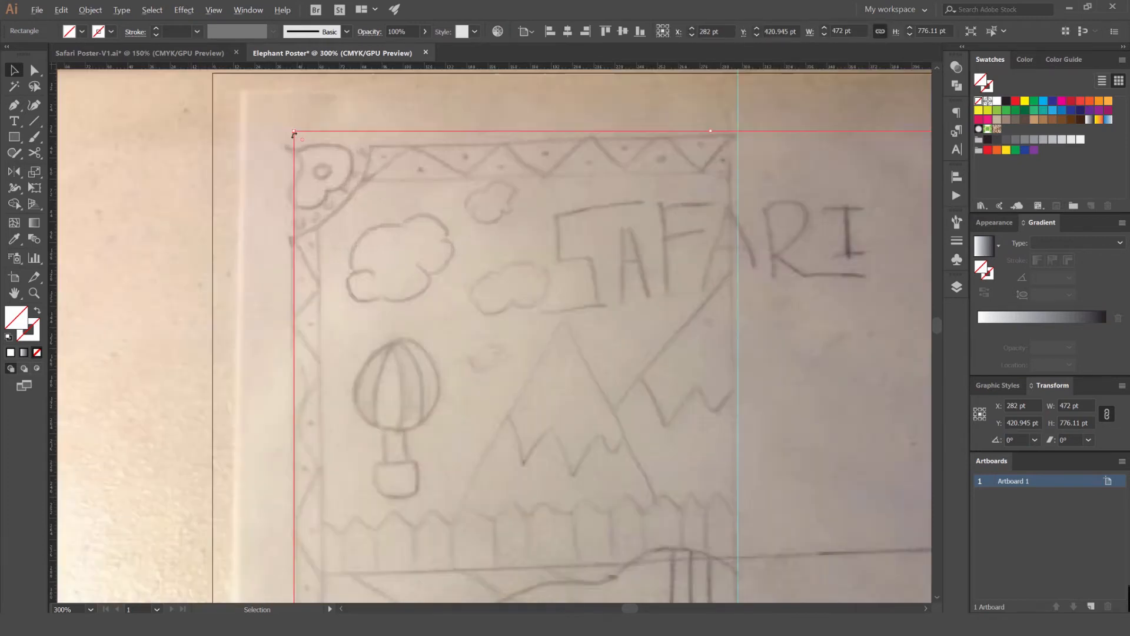
pyautogui.click(321, 178)
pyautogui.click(507, 155)
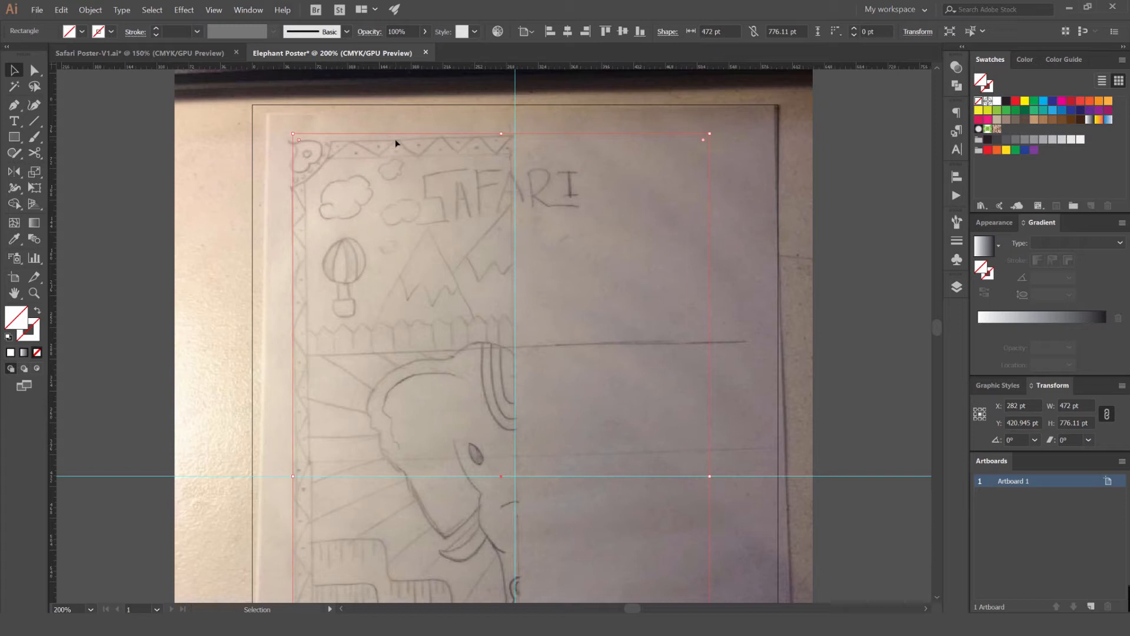
pyautogui.click(429, 111)
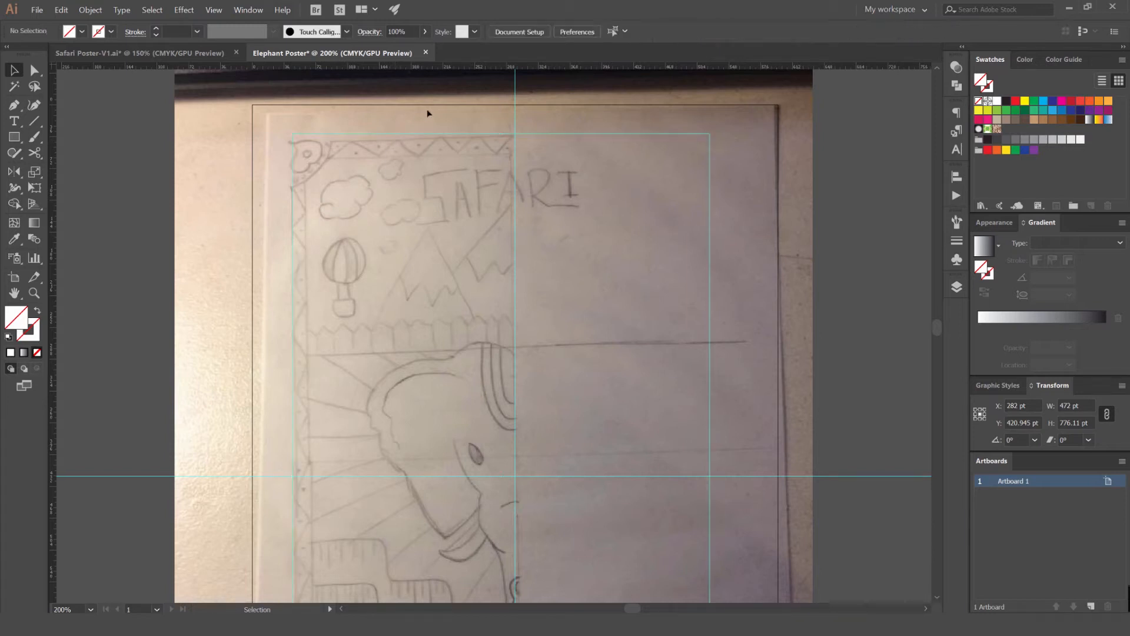
# Step: Check the border guide's upper-left corner against the sketched flower and zigzag border, leaving the guide selected
pyautogui.scroll(1, 338, 159)
pyautogui.scroll(1, 318, 116)
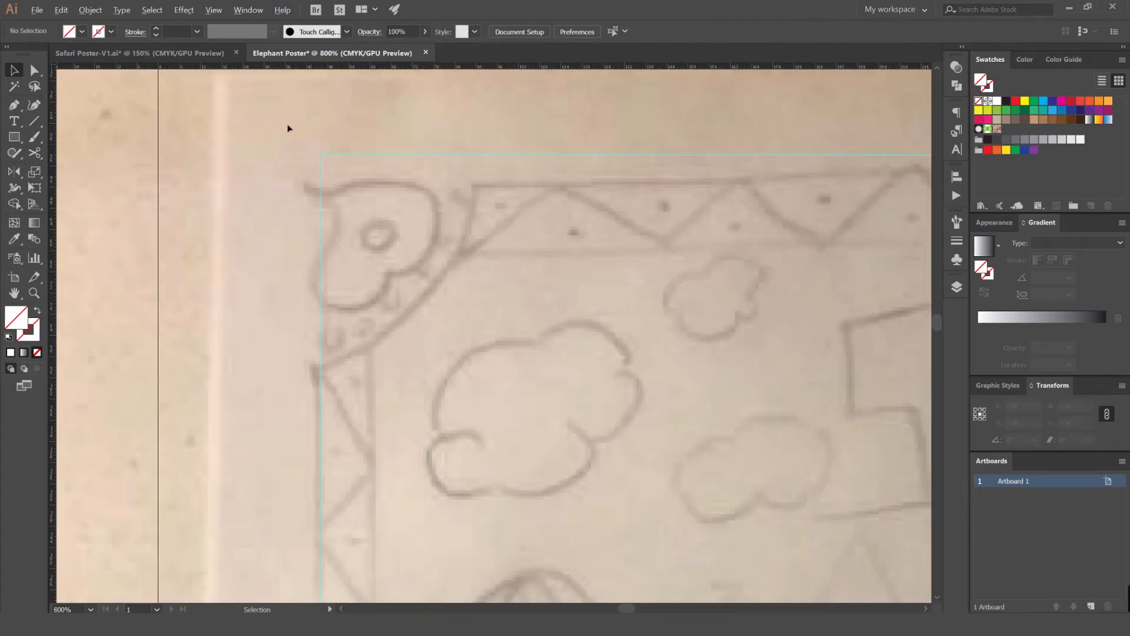
pyautogui.scroll(3, 327, 153)
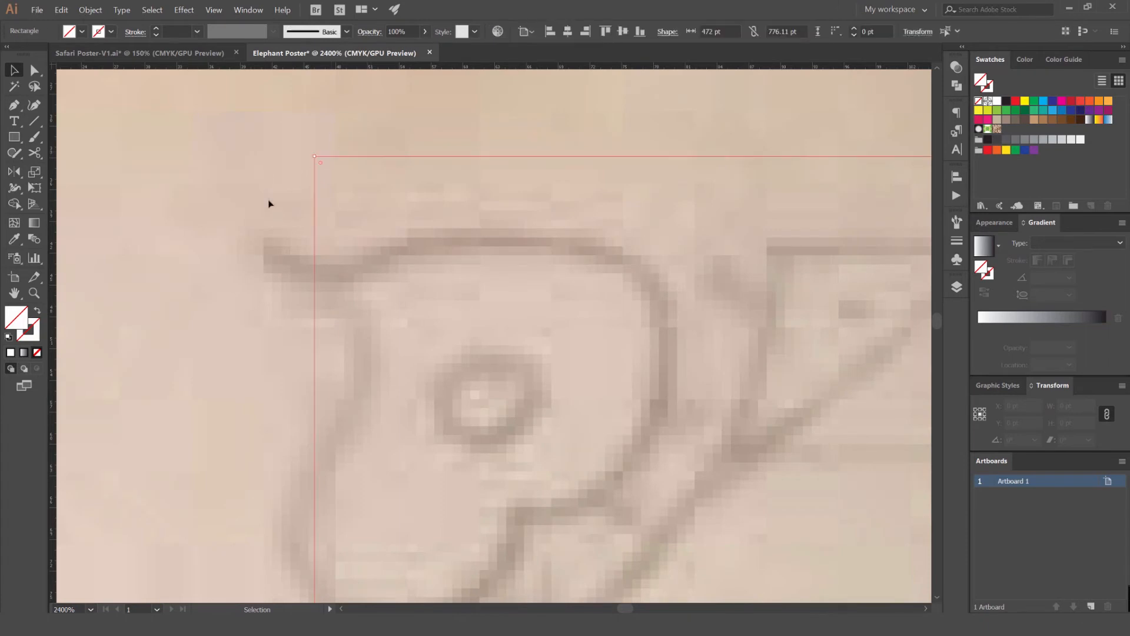
pyautogui.scroll(-8, 270, 201)
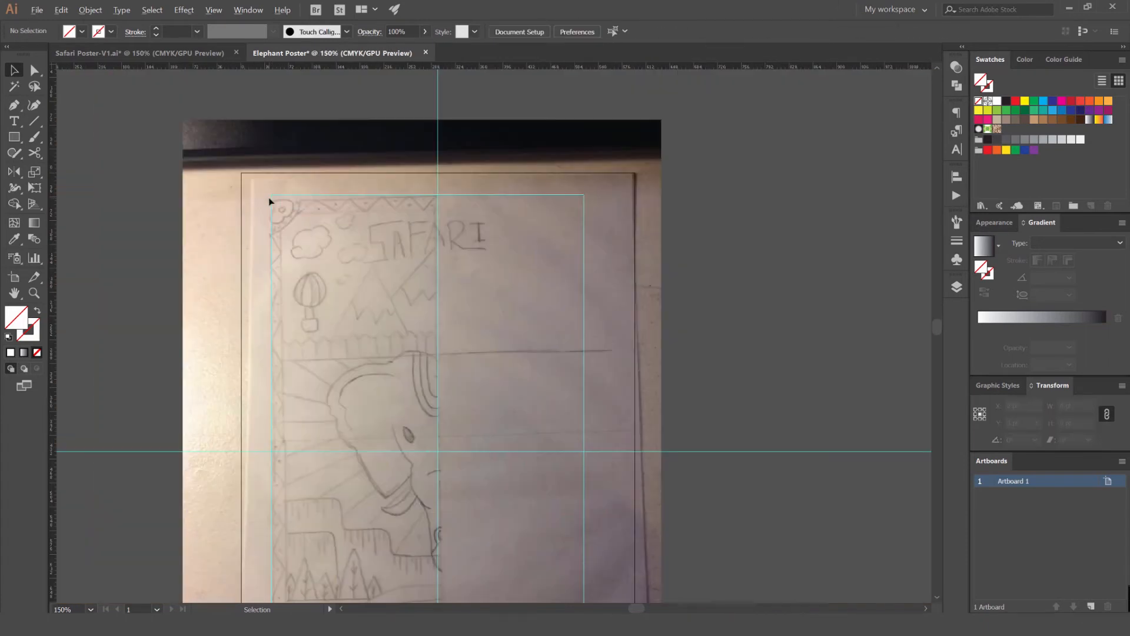
pyautogui.click(306, 195)
pyautogui.click(370, 169)
pyautogui.hotkey('ctrl', 'z')
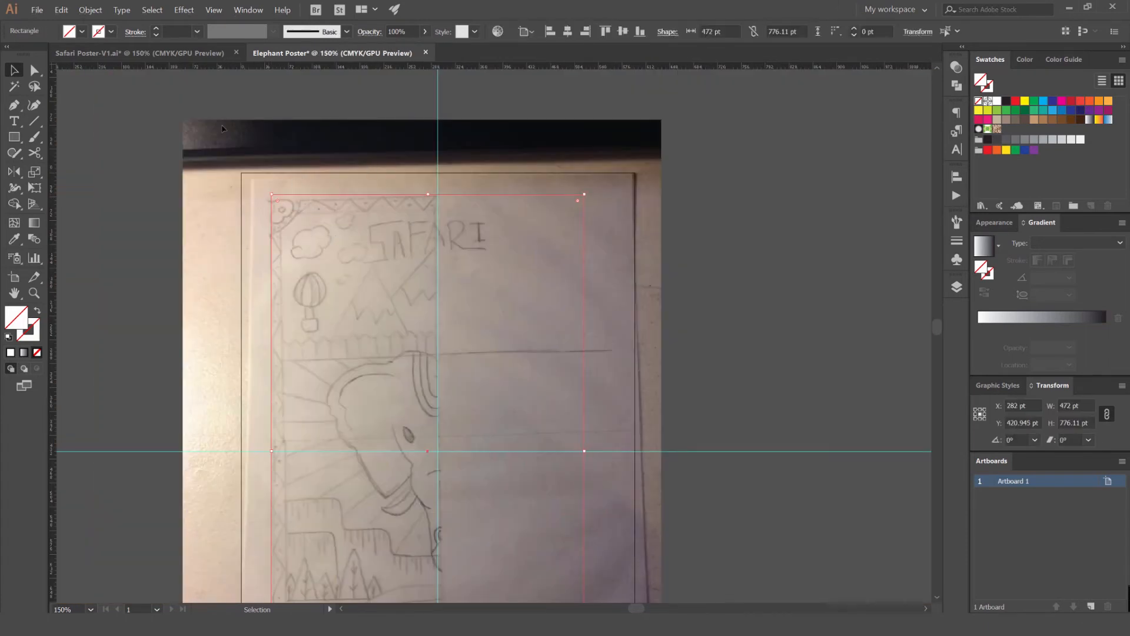
# Step: Offset the border guide inward by -20 pt with Miter joins and the preview enabled to form the inner frame
pyautogui.click(90, 10)
pyautogui.moveTo(116, 220)
pyautogui.click(262, 252)
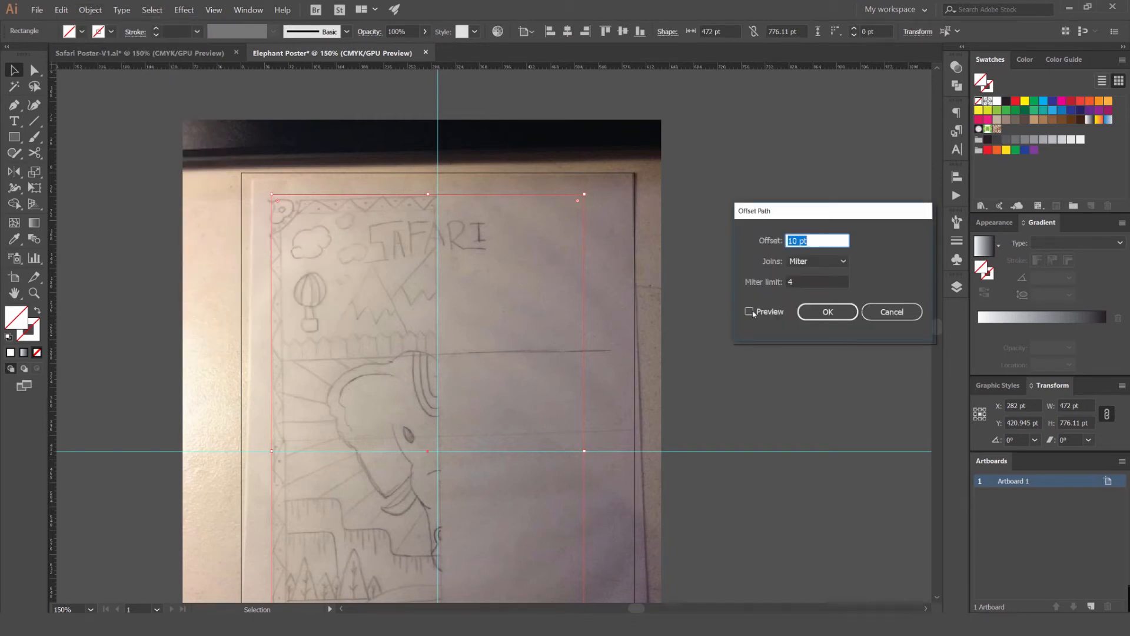
pyautogui.click(749, 311)
pyautogui.moveTo(793, 223); pyautogui.dragTo(702, 213)
pyautogui.click(698, 230)
pyautogui.write('-')
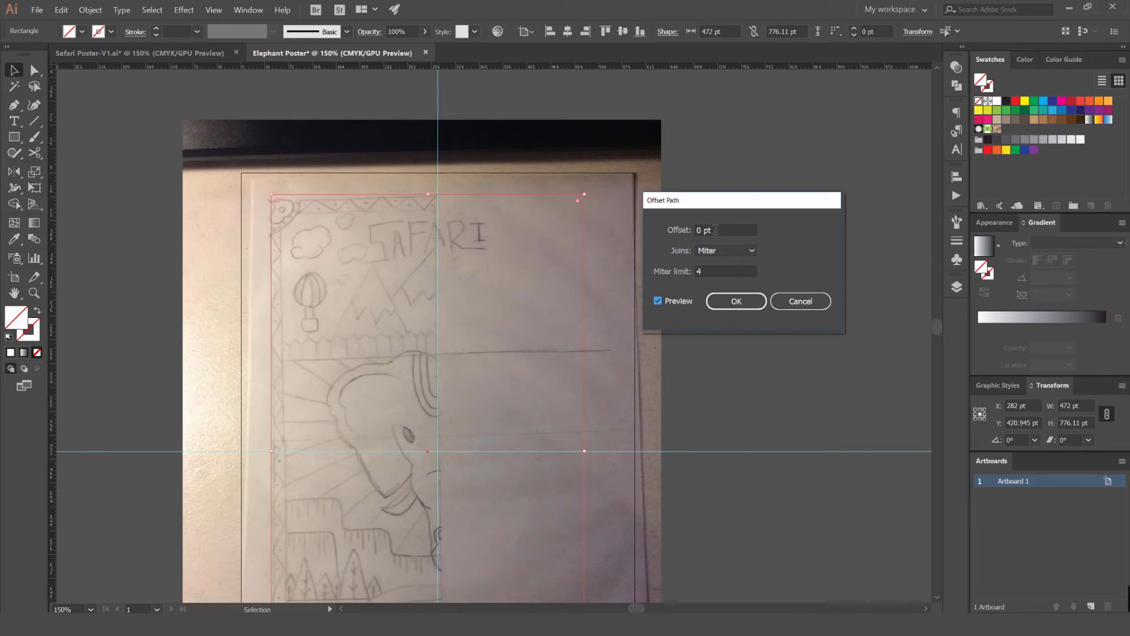
pyautogui.scroll(-16, 716, 230)
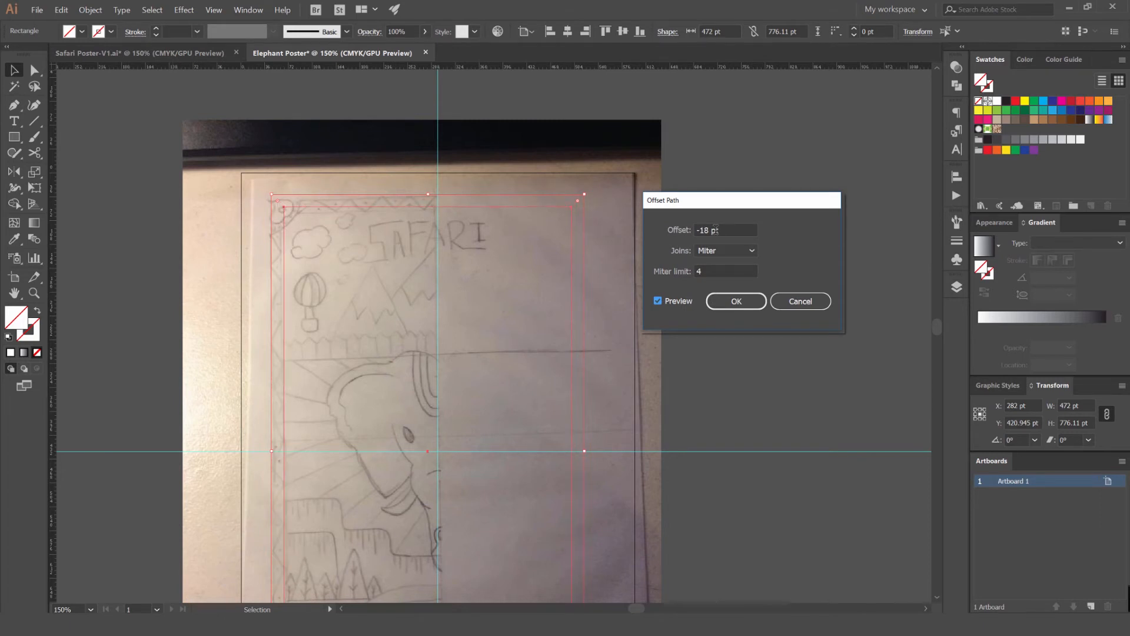
pyautogui.scroll(6, 714, 230)
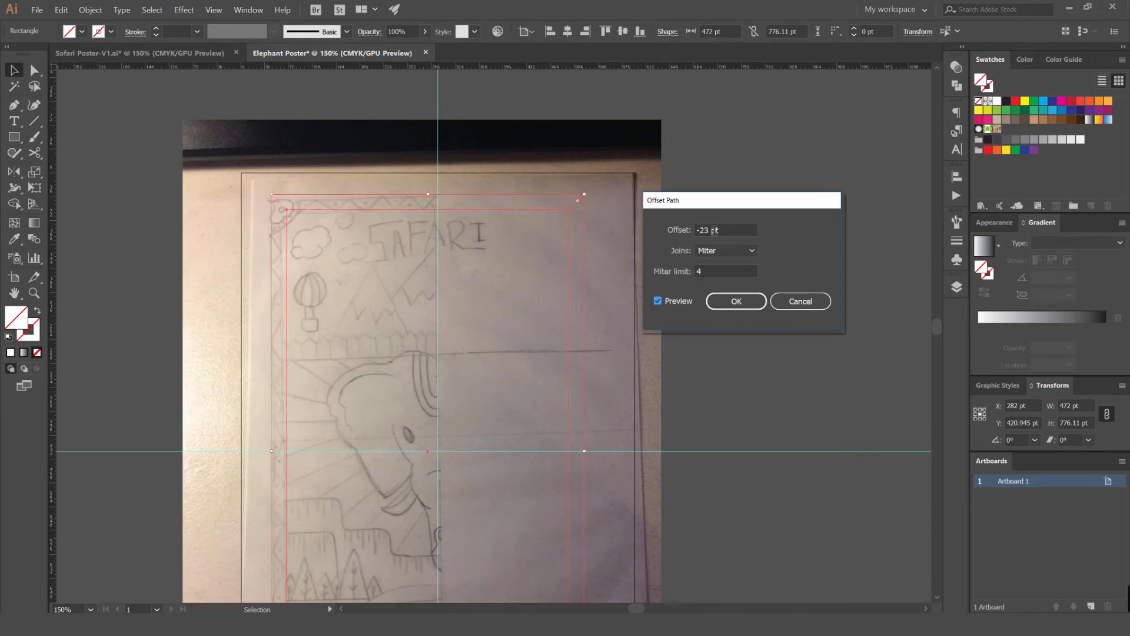
pyautogui.scroll(1, 715, 229)
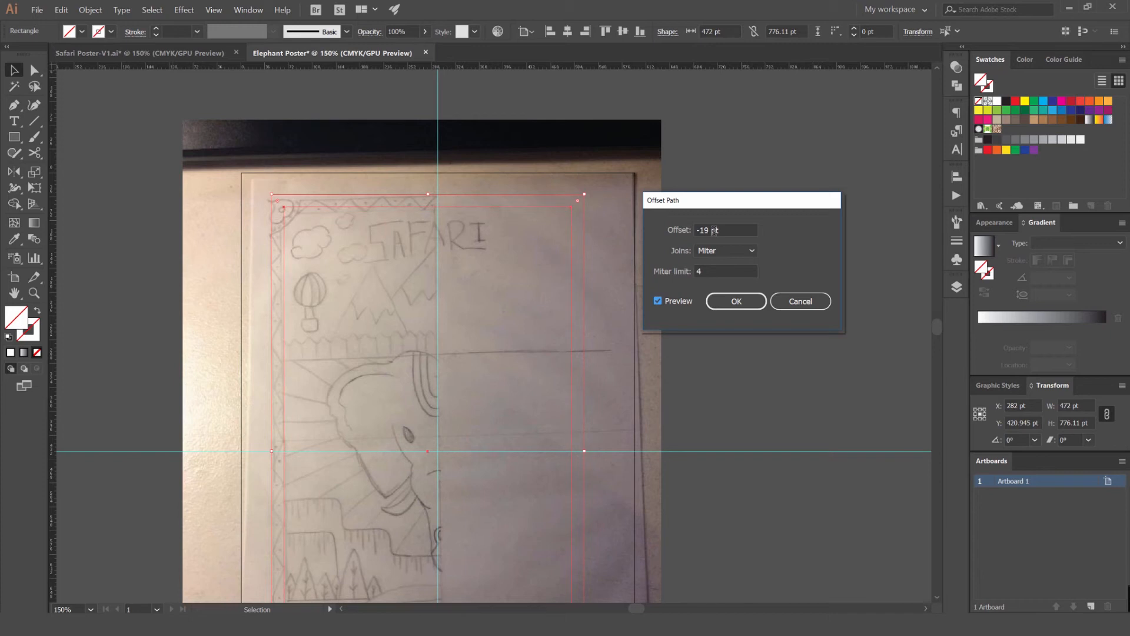
pyautogui.scroll(-1, 726, 229)
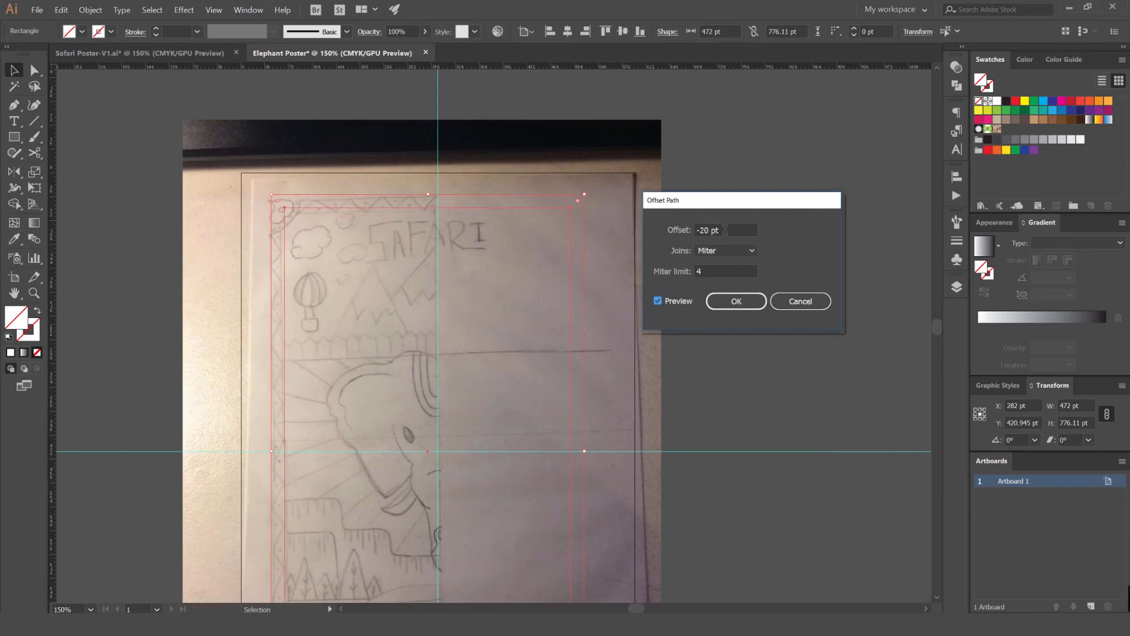
pyautogui.click(736, 255)
pyautogui.click(730, 263)
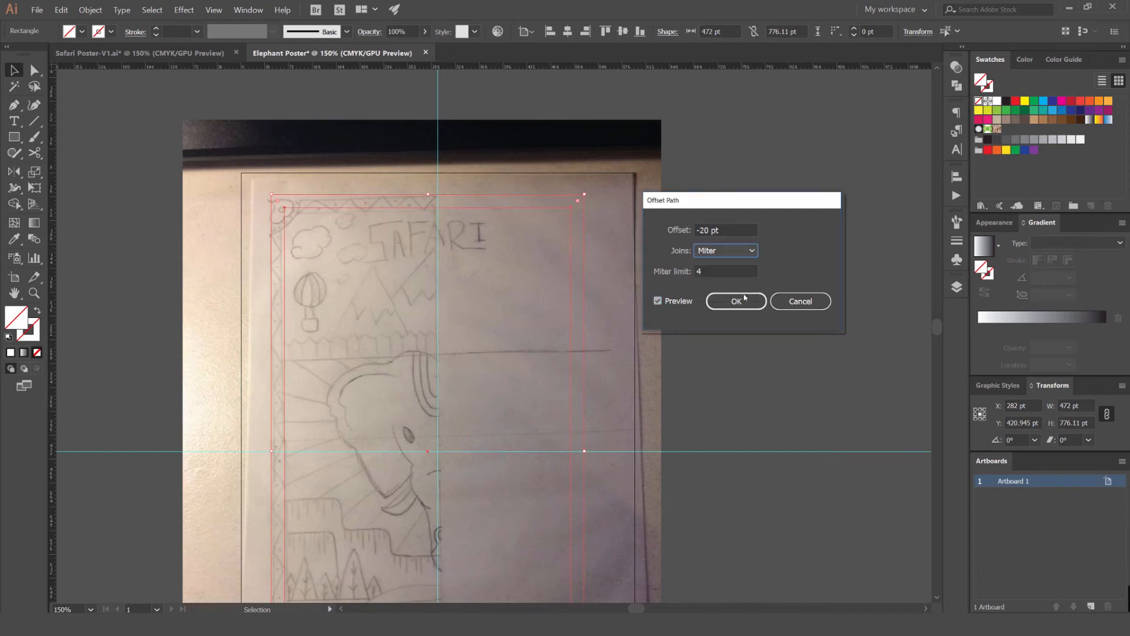
pyautogui.click(740, 301)
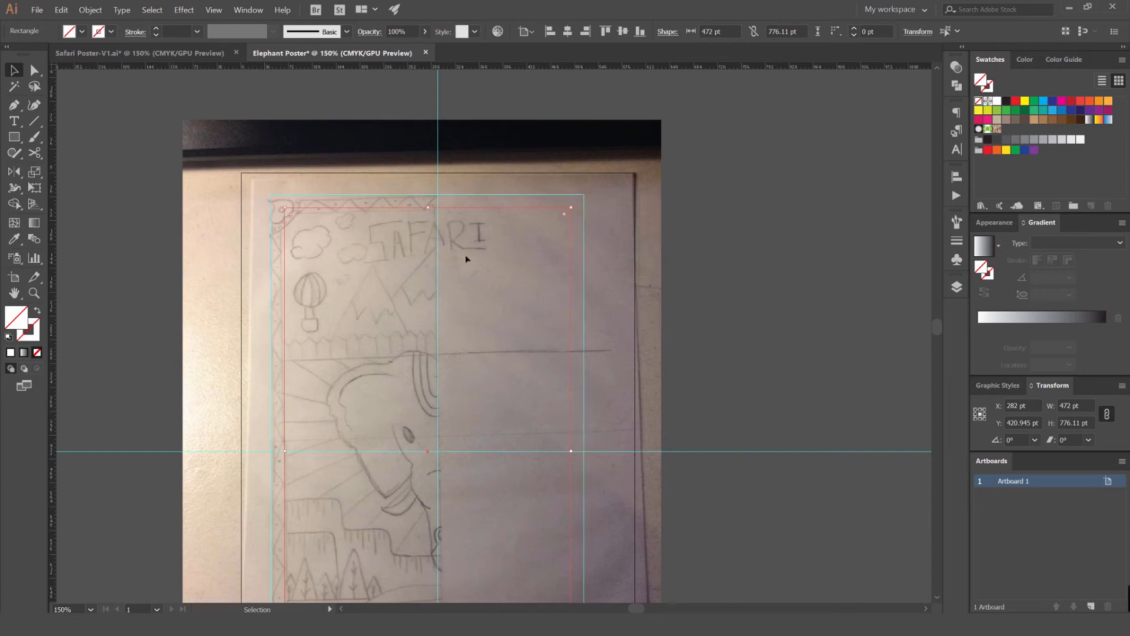
# Step: Inspect the inner and outer frame guides against the sketched zigzag border and the whole poster
pyautogui.click(252, 232)
pyautogui.scroll(3, 283, 209)
pyautogui.hotkey('ctrl', 'a')
pyautogui.click(369, 244)
pyautogui.hotkey('ctrl', 'a')
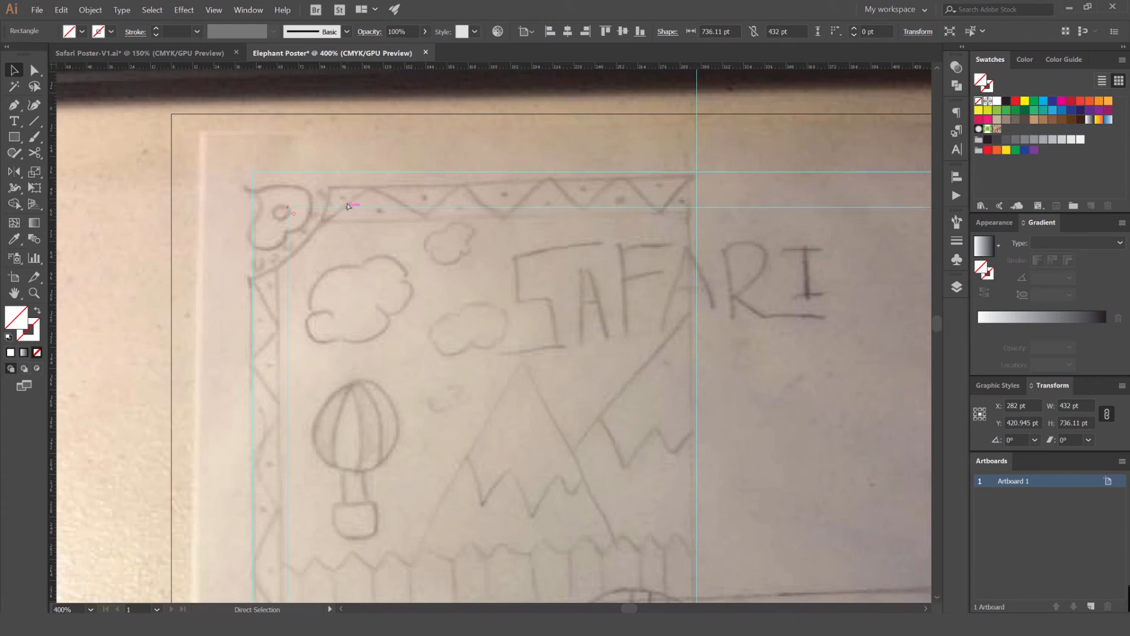
pyautogui.click(366, 239)
pyautogui.hotkey('ctrl', 'a')
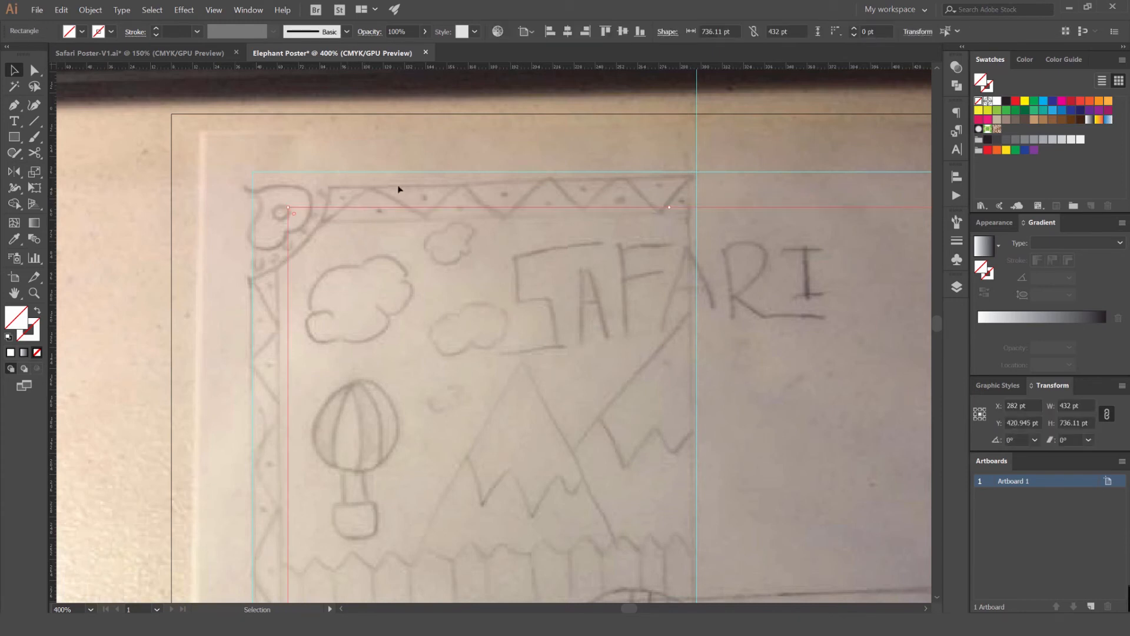
pyautogui.click(315, 199)
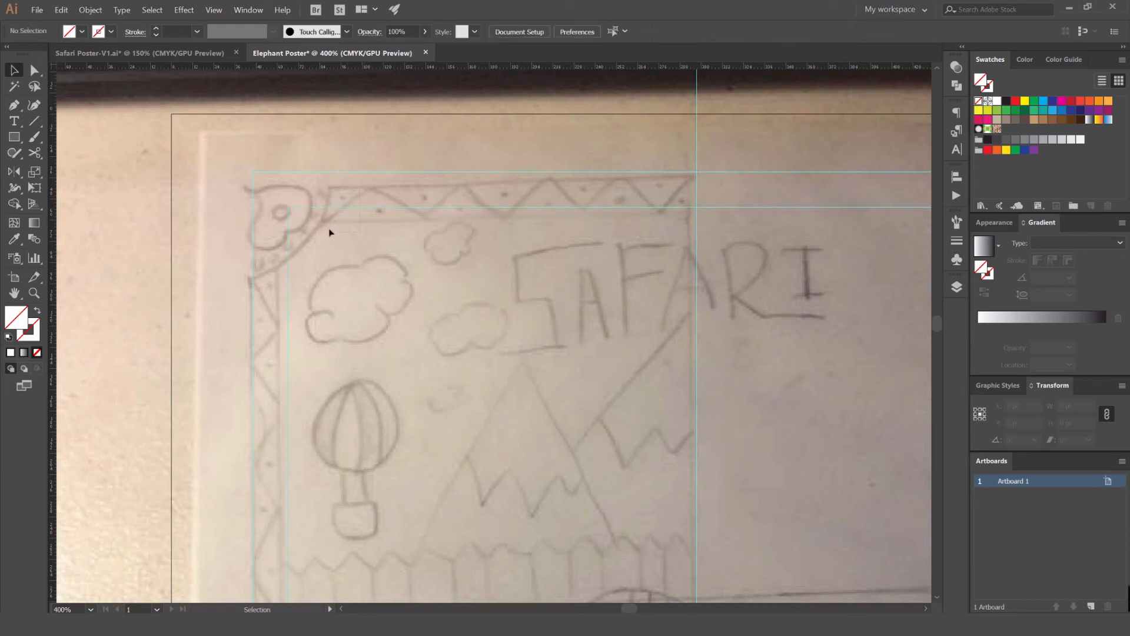
pyautogui.scroll(-4, 396, 172)
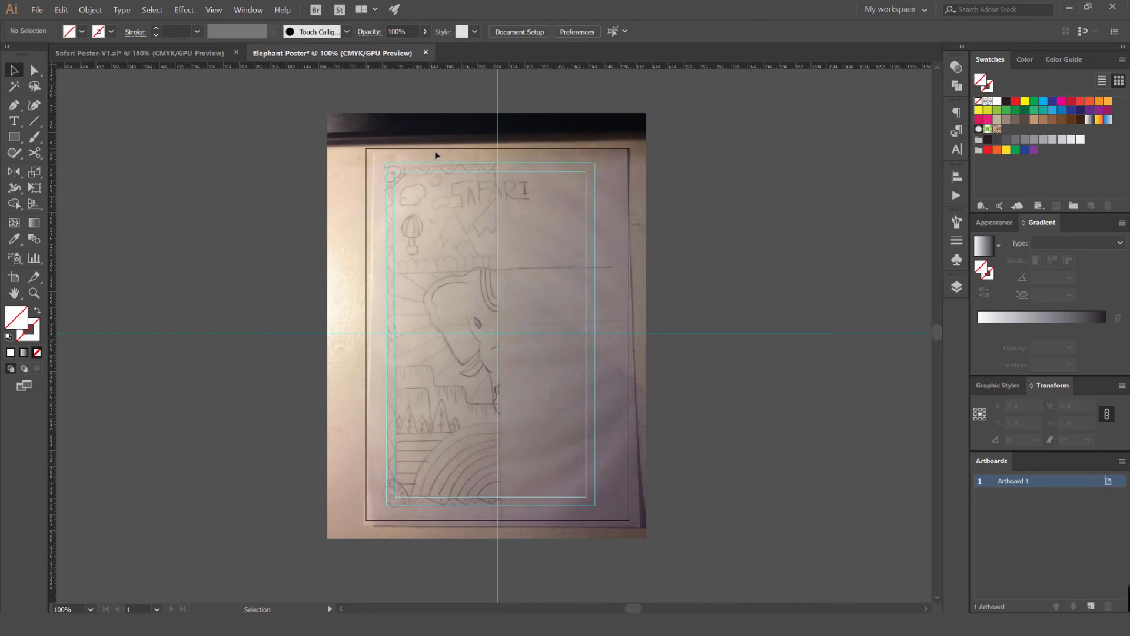
pyautogui.scroll(3, 396, 189)
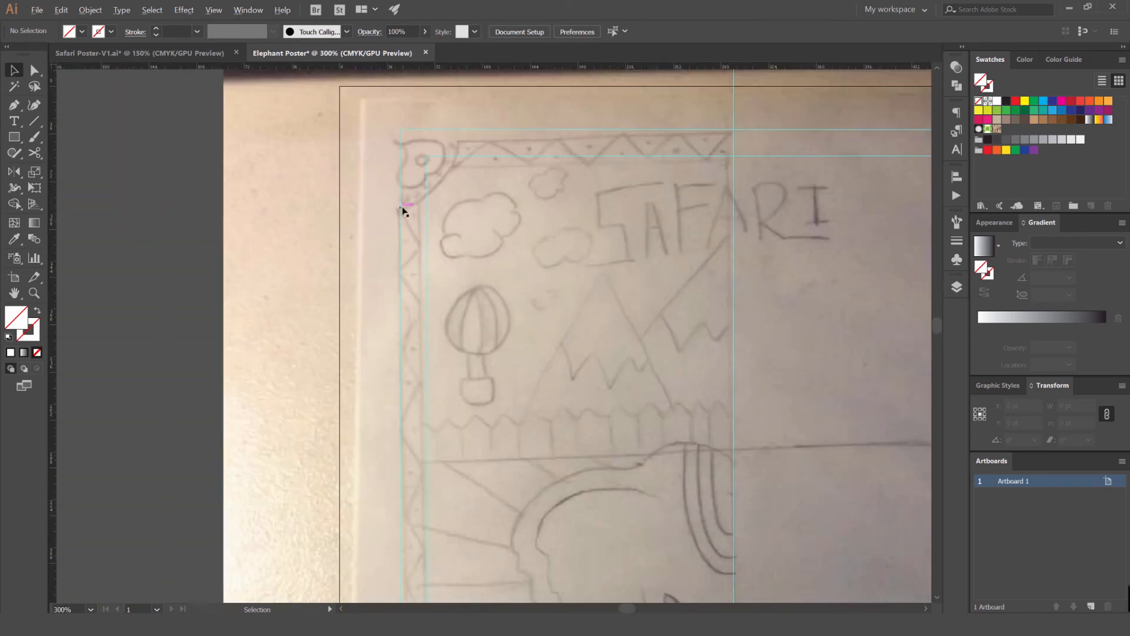
pyautogui.scroll(-3, 404, 210)
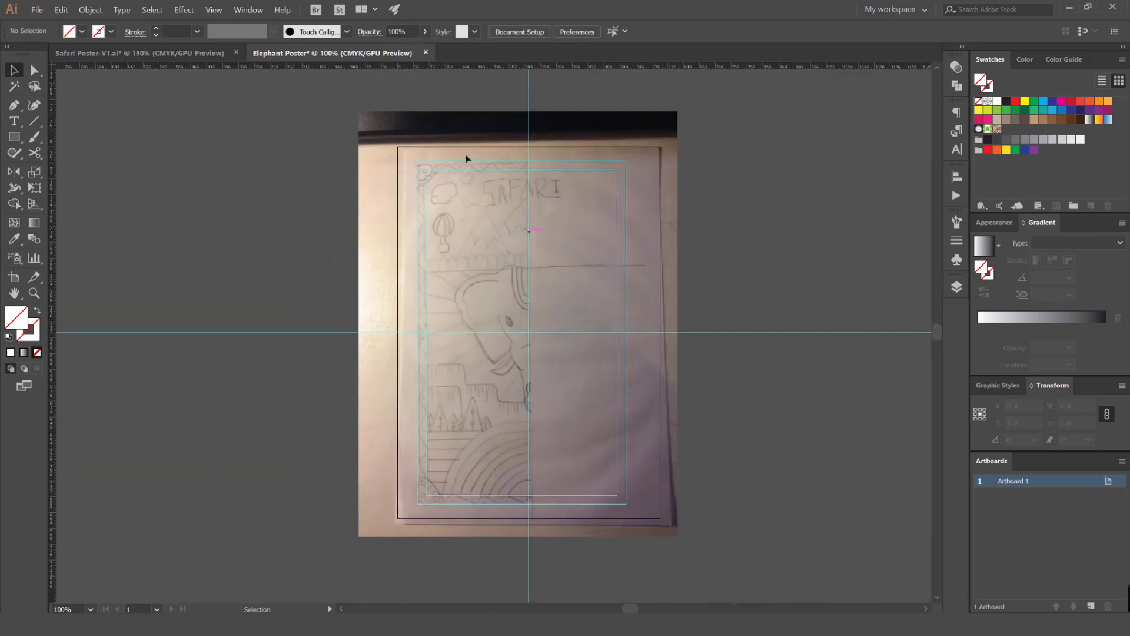
# Step: Select both frame guides and centre them horizontally on the artboard, leaving nothing selected
pyautogui.moveTo(486, 287); pyautogui.dragTo(471, 227)
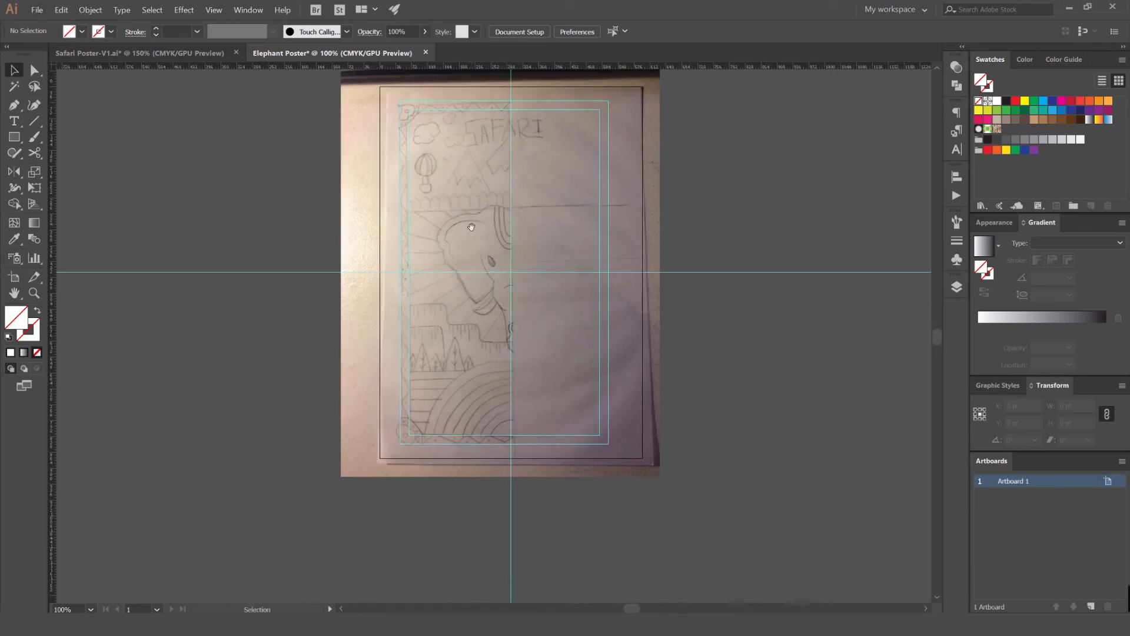
pyautogui.scroll(2, 536, 279)
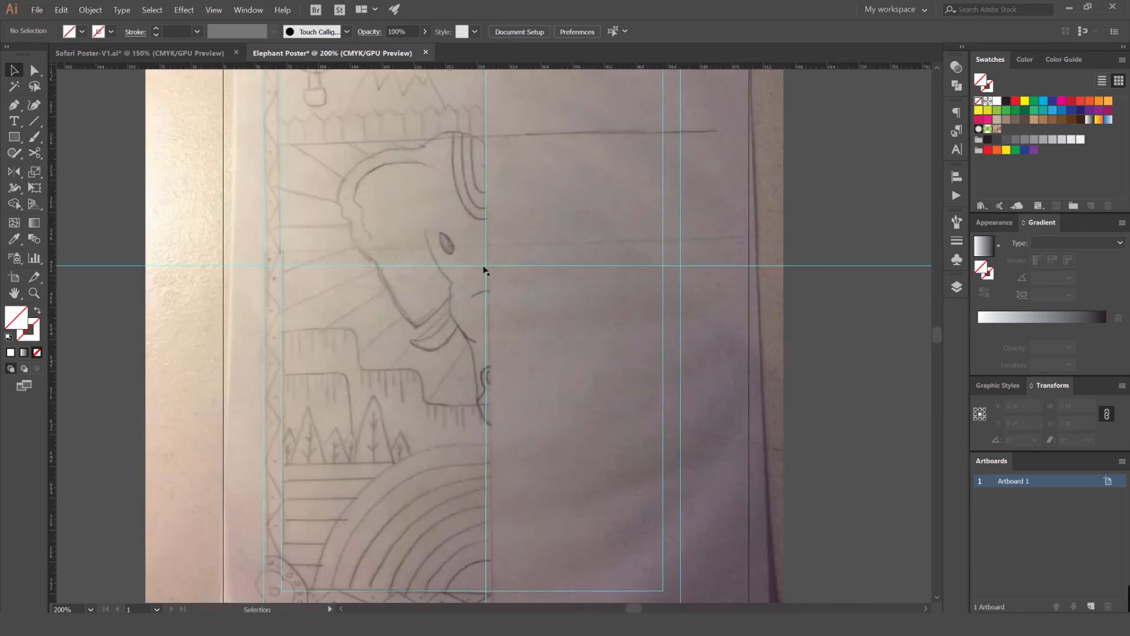
pyautogui.click(472, 266)
pyautogui.click(558, 227)
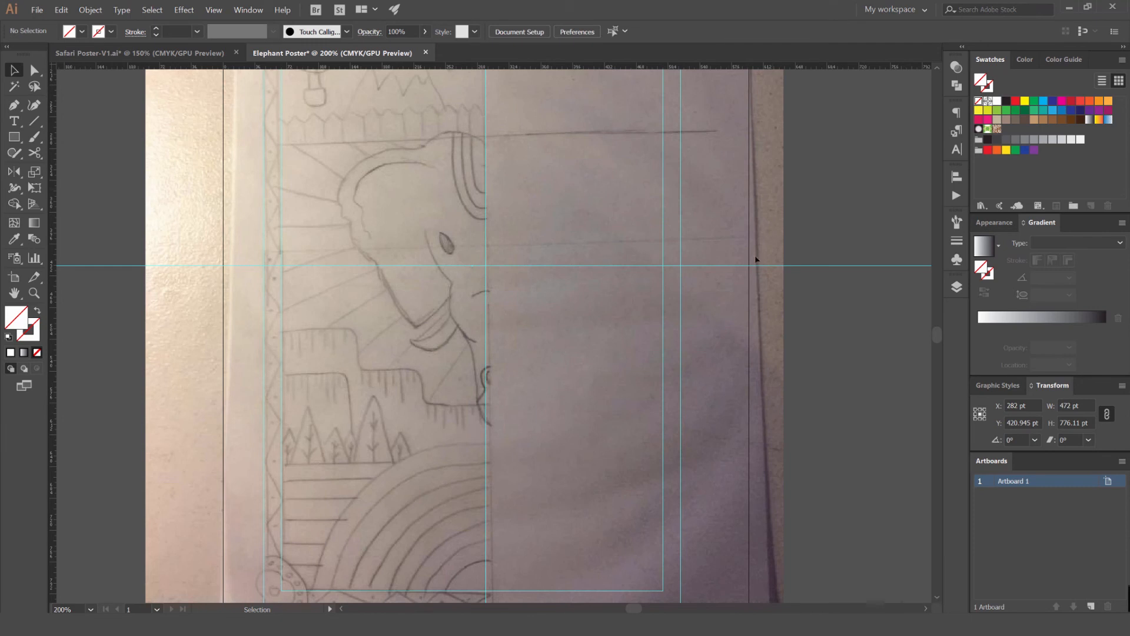
pyautogui.scroll(-2, 598, 227)
pyautogui.moveTo(599, 229); pyautogui.dragTo(567, 124)
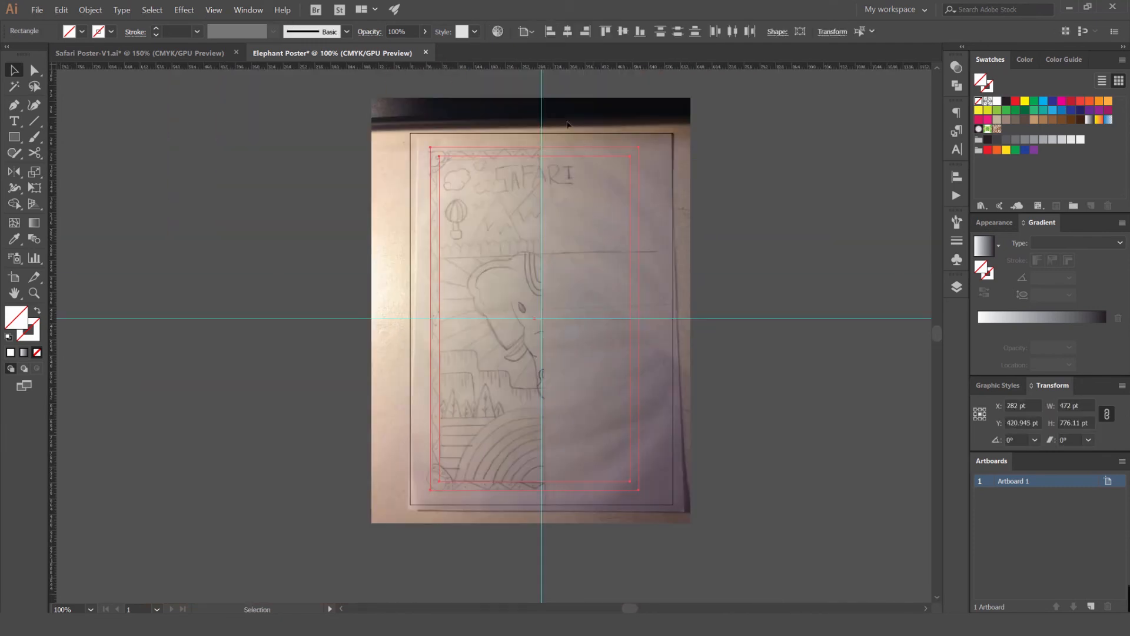
pyautogui.click(567, 32)
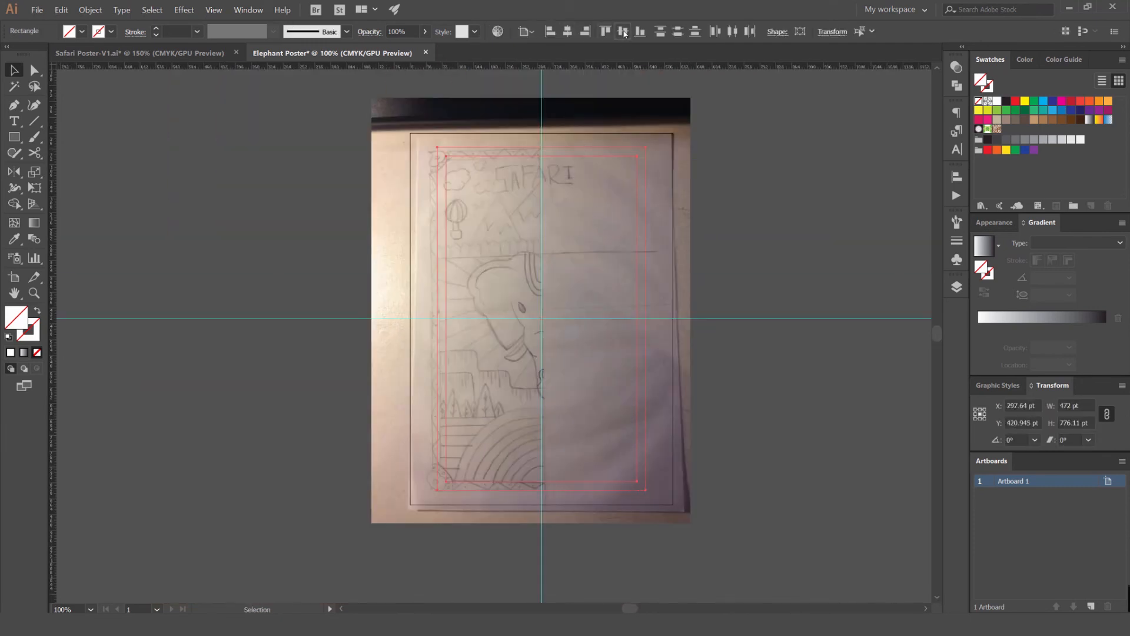
pyautogui.click(762, 137)
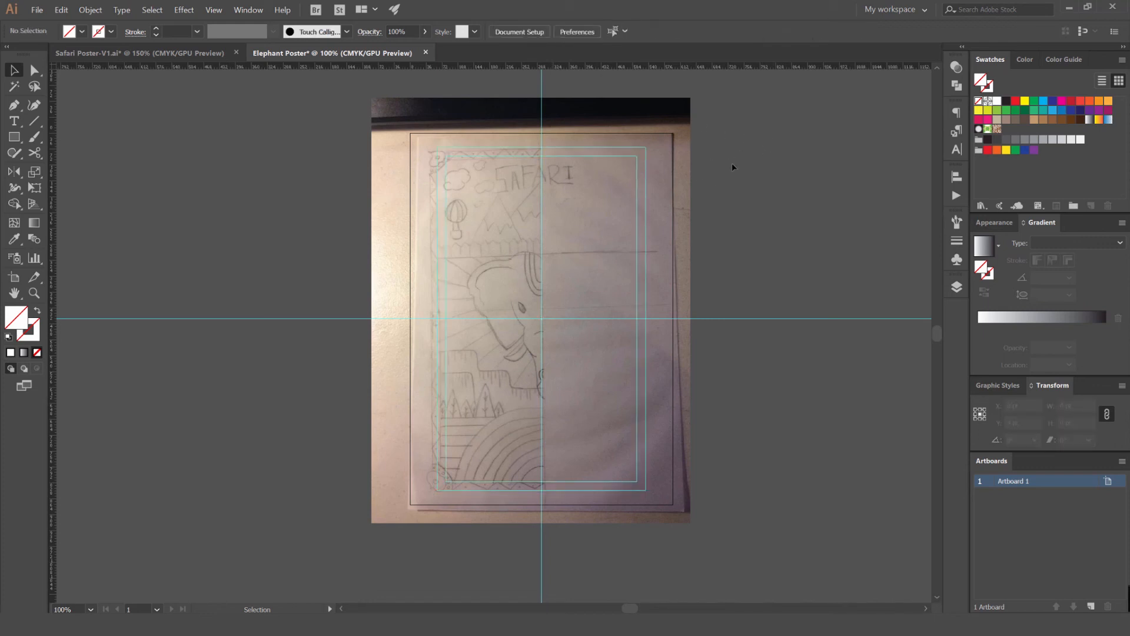
# Step: Unlock the Sketch layer and select the placed elephant sketch image
pyautogui.click(955, 288)
pyautogui.click(795, 316)
pyautogui.click(677, 223)
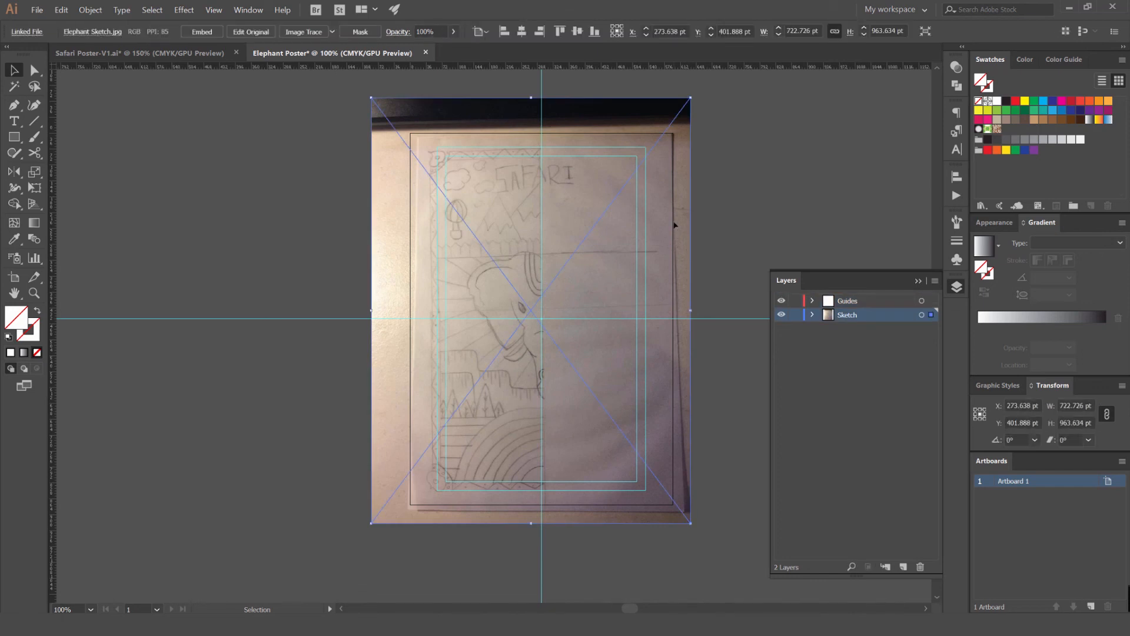